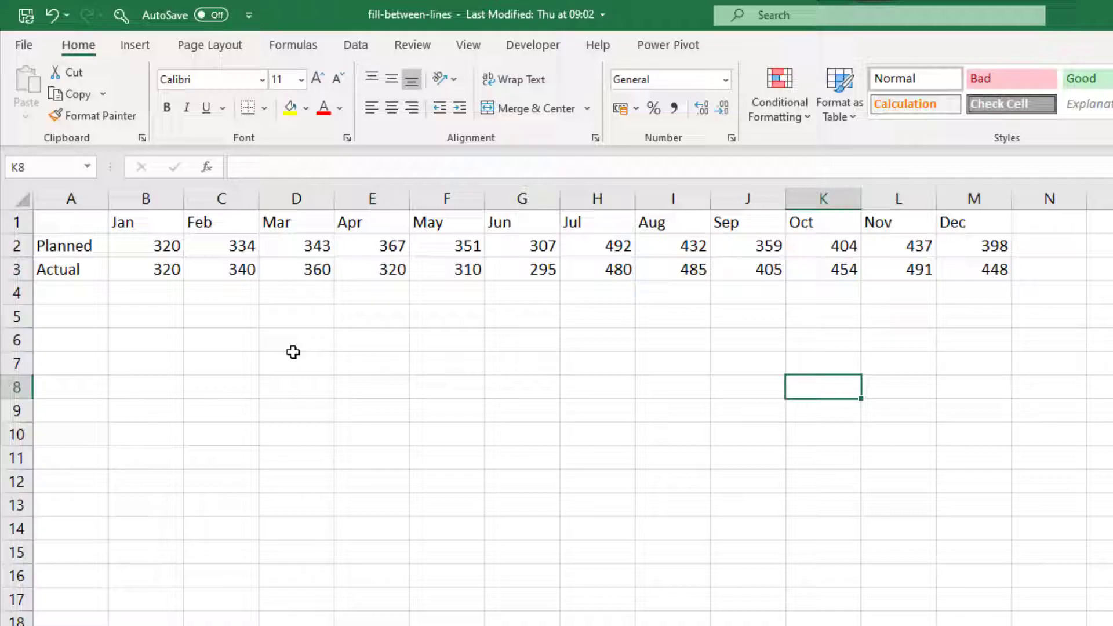
- Insert a 2-D line chart of the Planned and Actual rows from A1:M3
left_click_drag(100, 223, 972, 272)
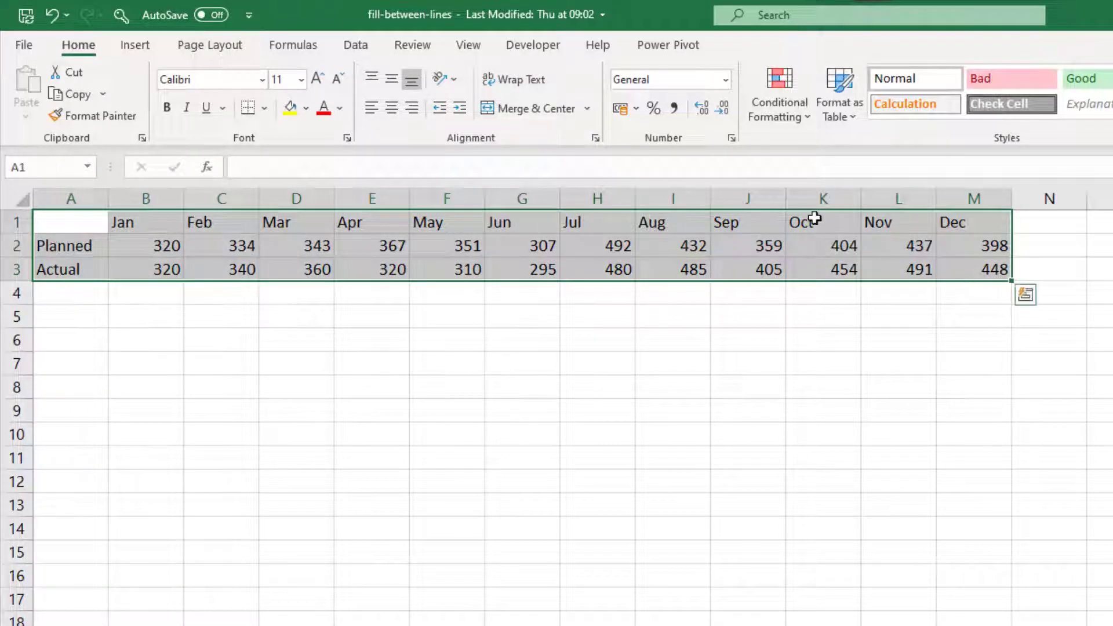
left_click(147, 46)
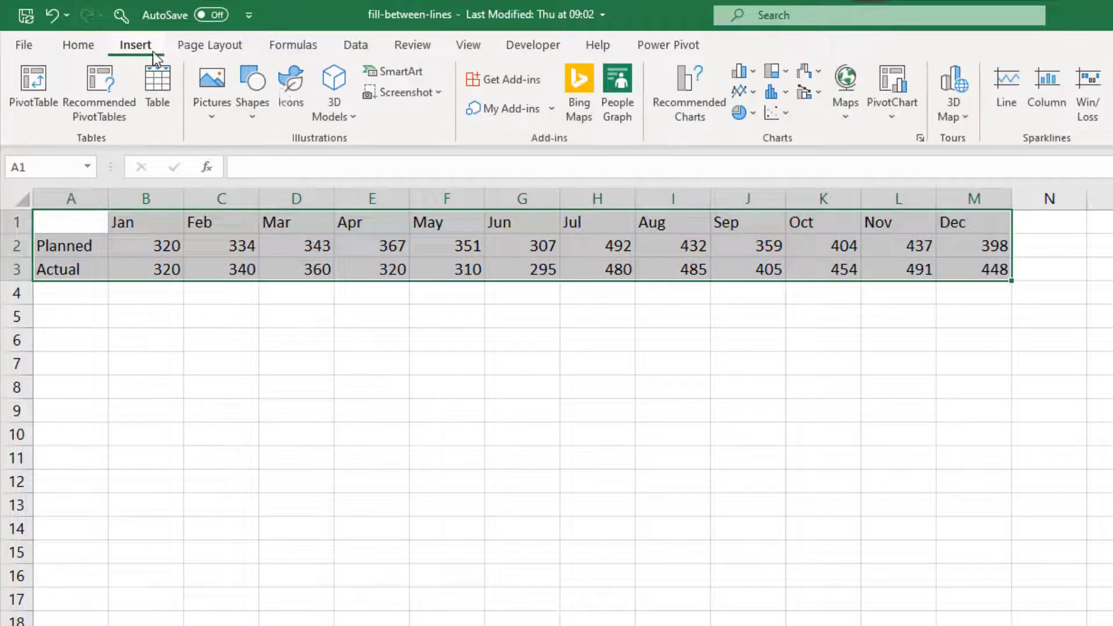
left_click(741, 92)
left_click(754, 151)
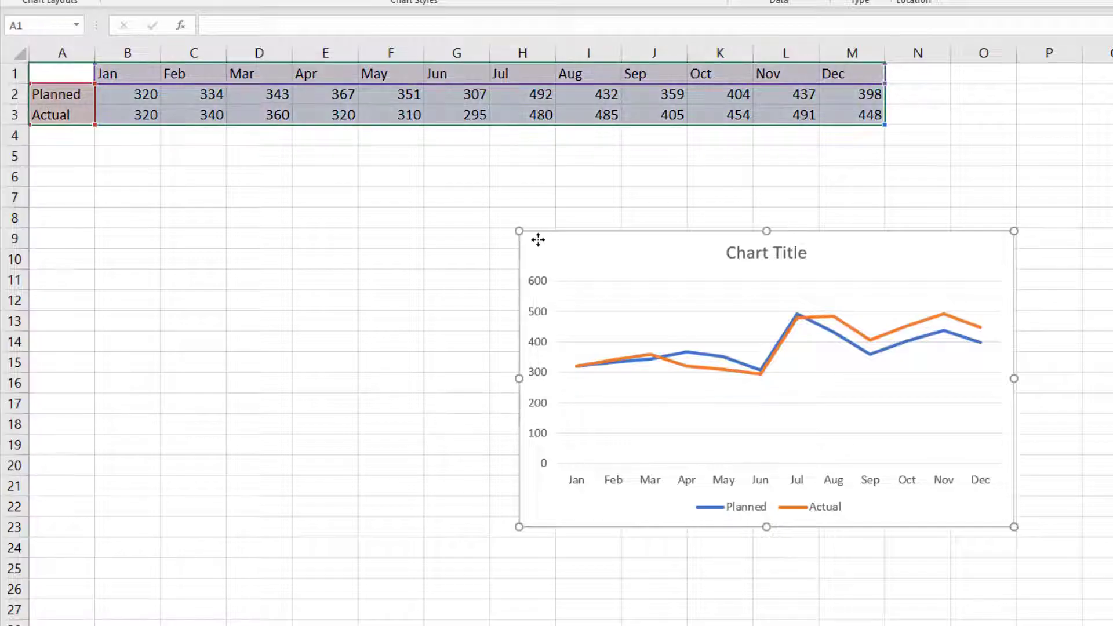
- Delete the trial chart and add row labels 'Base' in A4 and 'Diff' in A5
key("Delete")
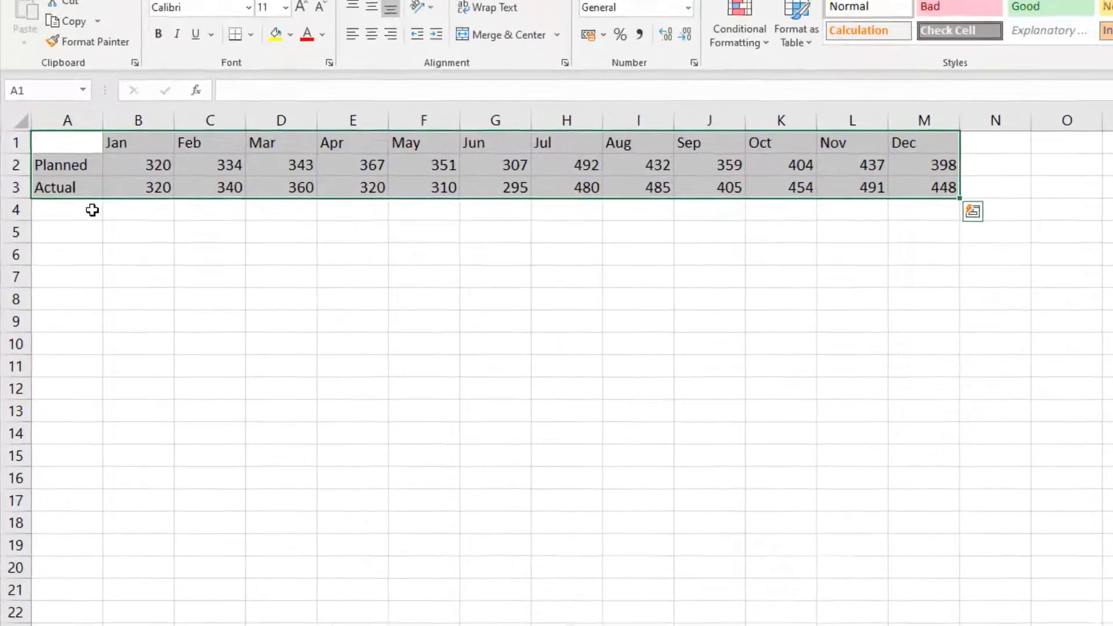
left_click(92, 210)
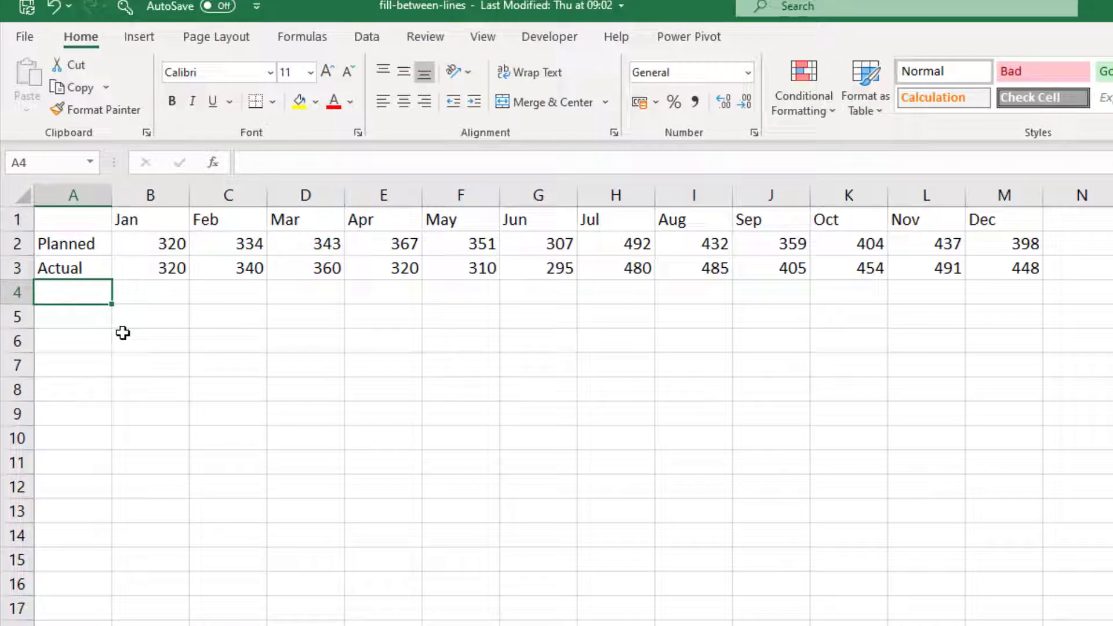
type("Base")
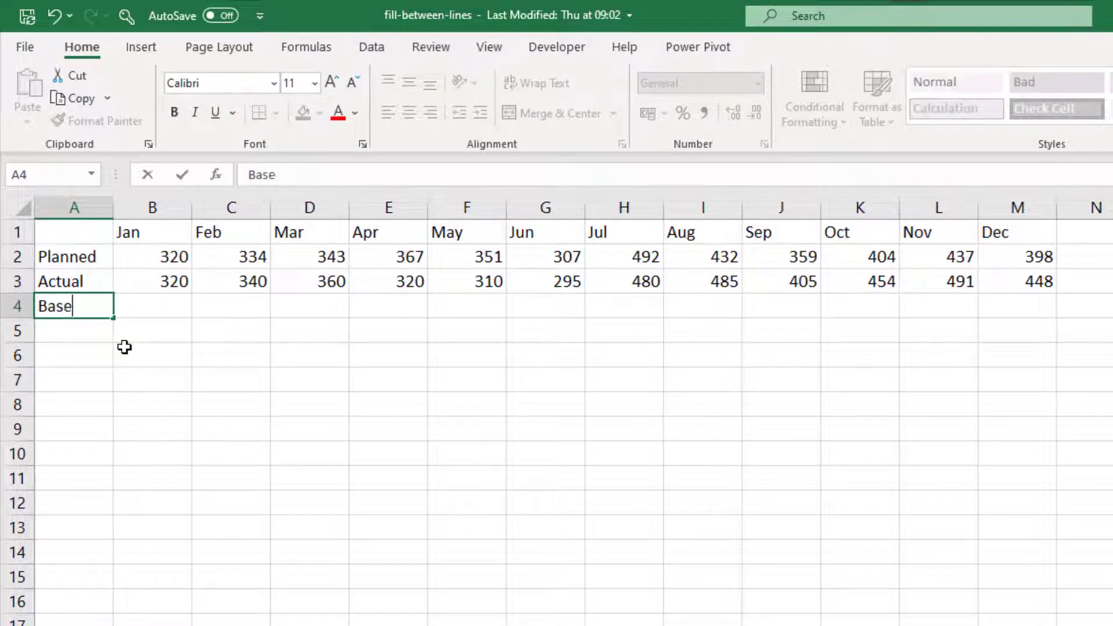
key("Return")
type("Diff")
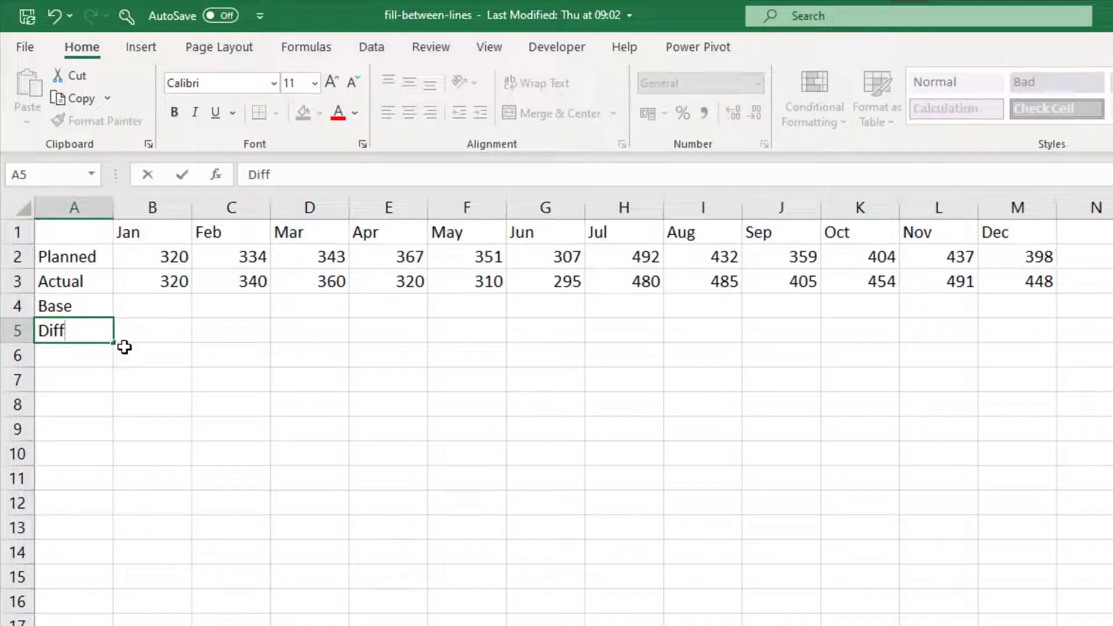
key("Up")
- Enter =B2 in B4 and fill it across to M4
key("Right")
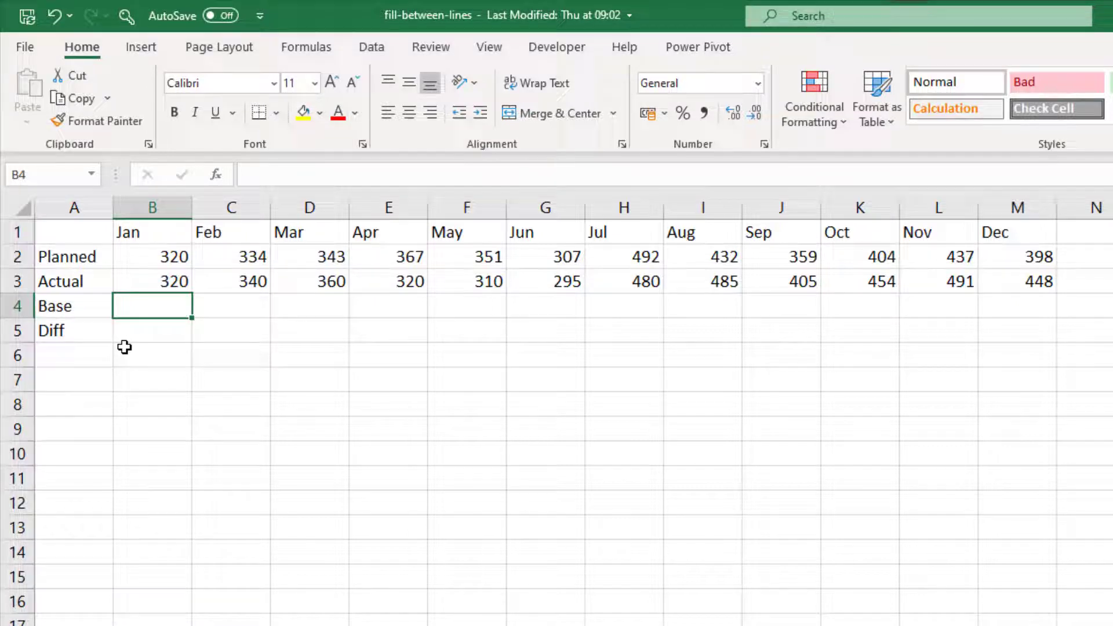
type("=")
key("Up")
key("Up")
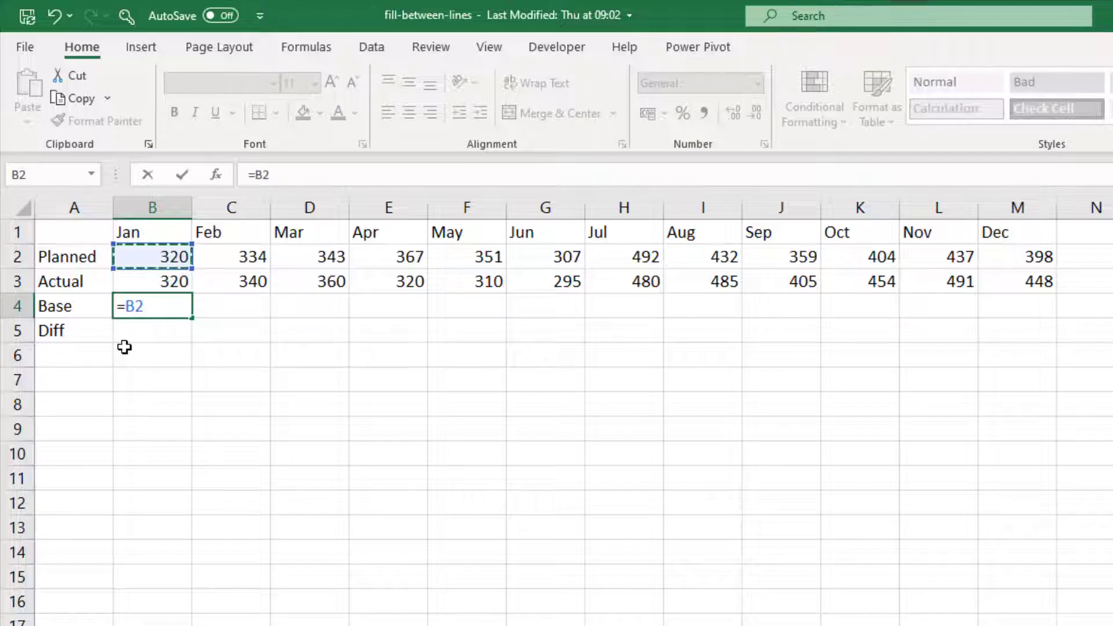
key("ctrl+Return")
left_click(139, 342)
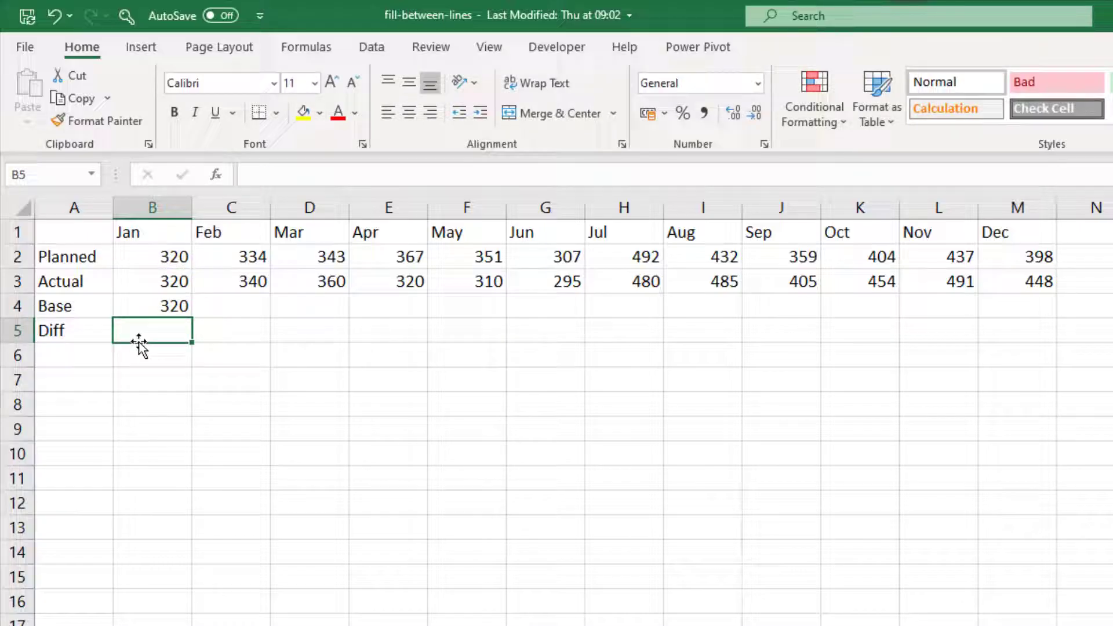
left_click(162, 306)
left_click_drag(192, 318, 984, 323)
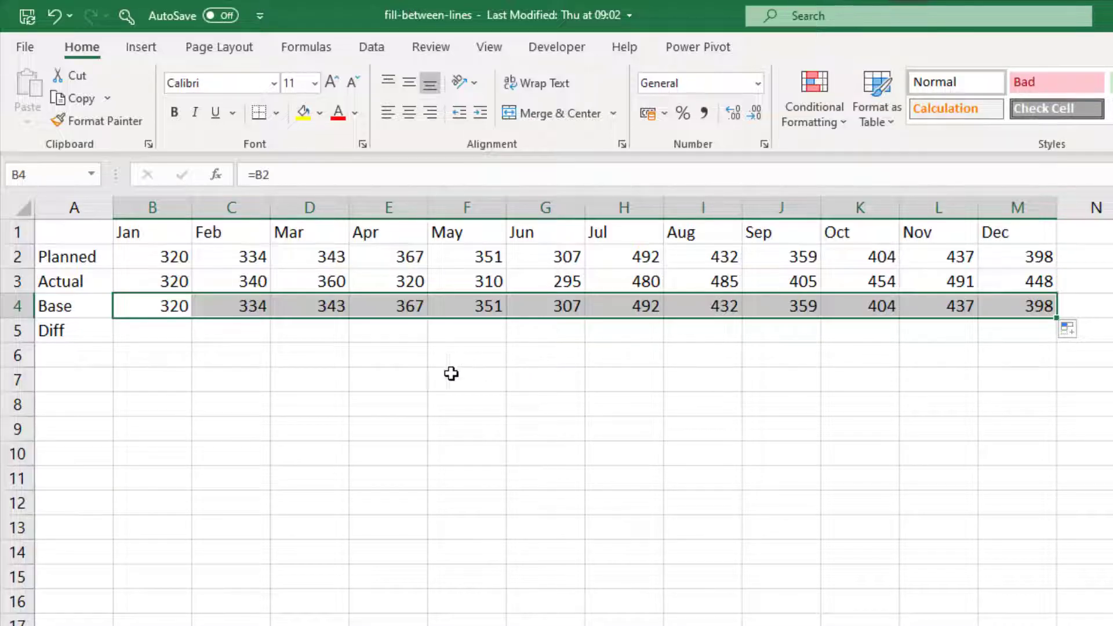
- Enter =B3-B2 in B5 and fill the Diff formula across to M5
left_click(185, 336)
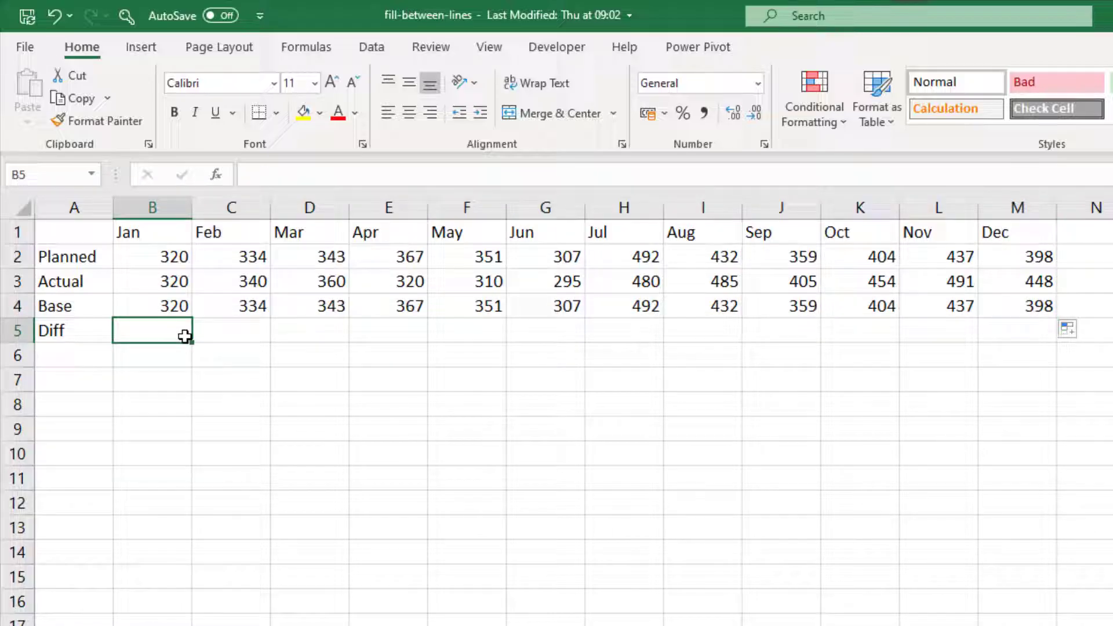
type("=")
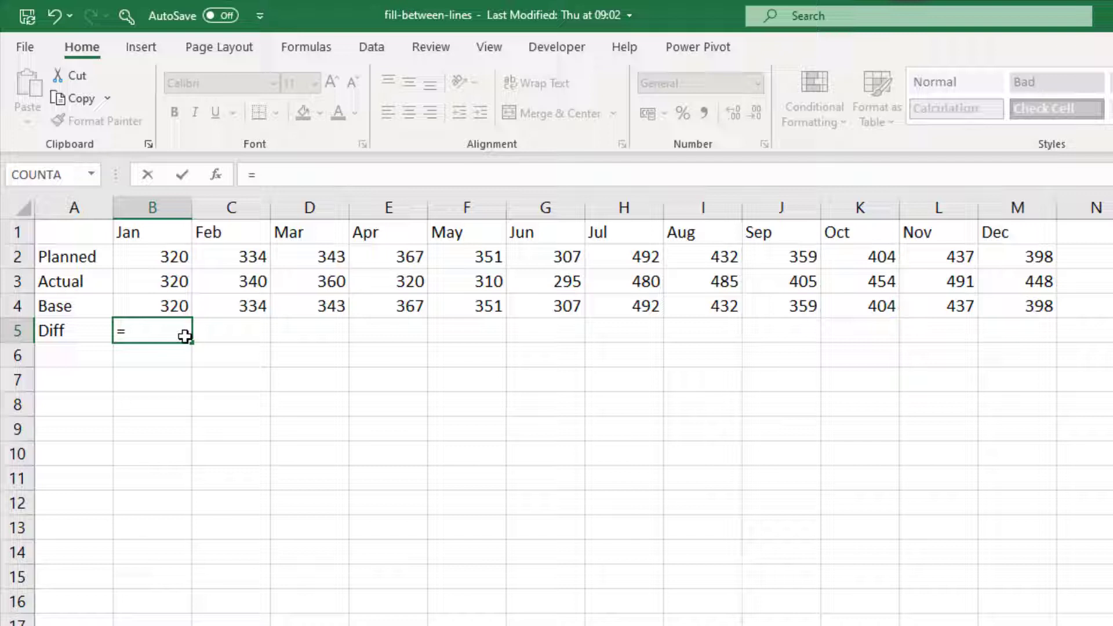
key("Up")
key("Up")
type("-")
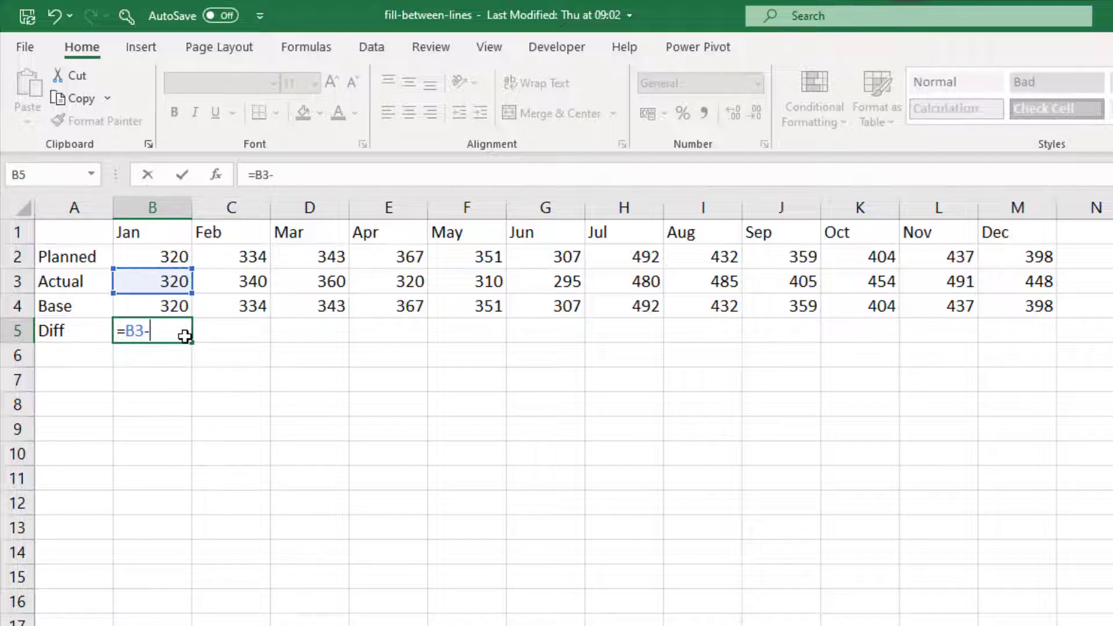
key("Up")
key("Up")
key("Up")
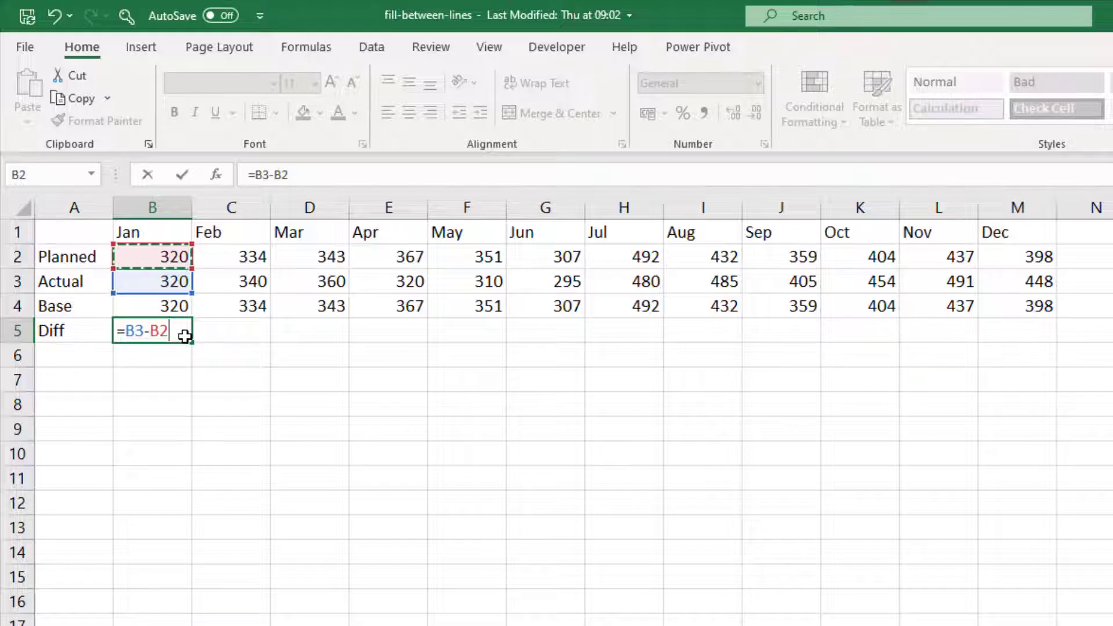
key("Return")
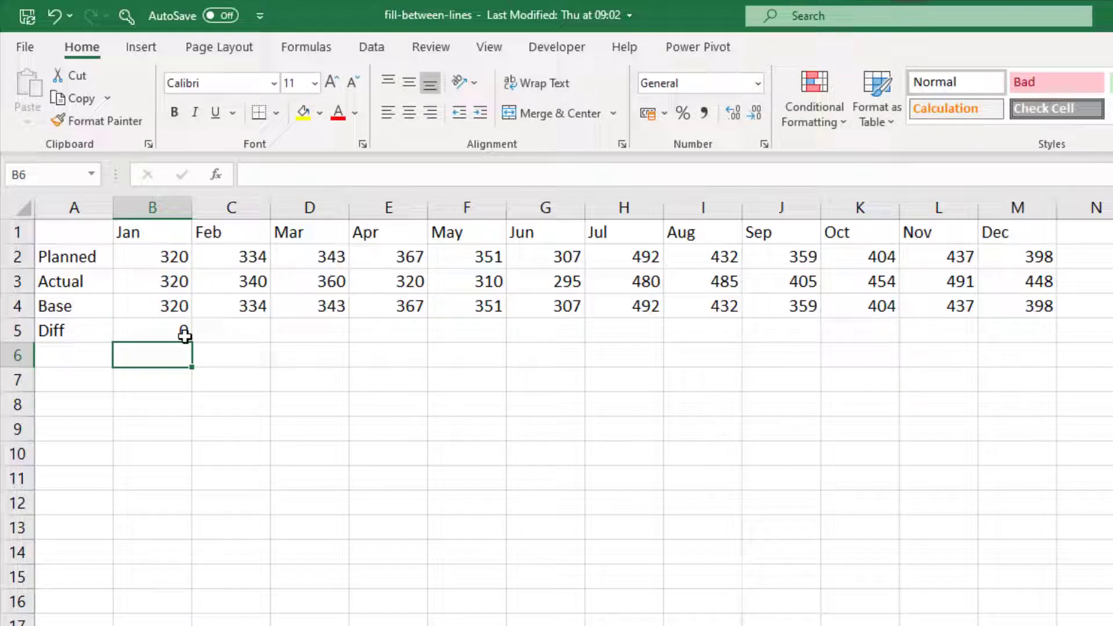
left_click(177, 330)
left_click_drag(193, 343, 1028, 332)
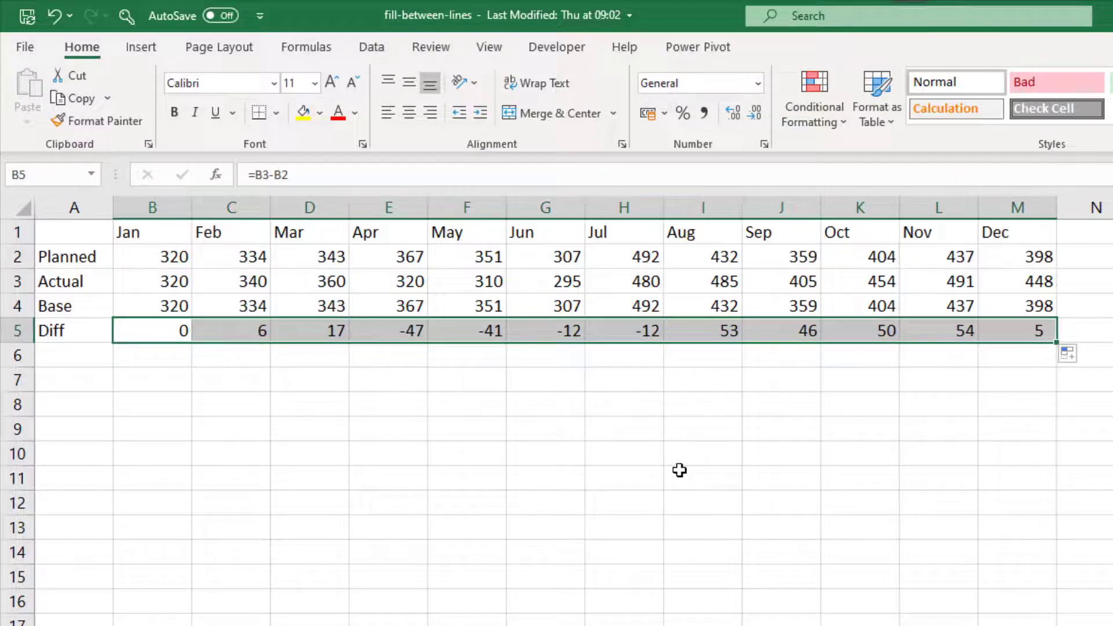
left_click(477, 363)
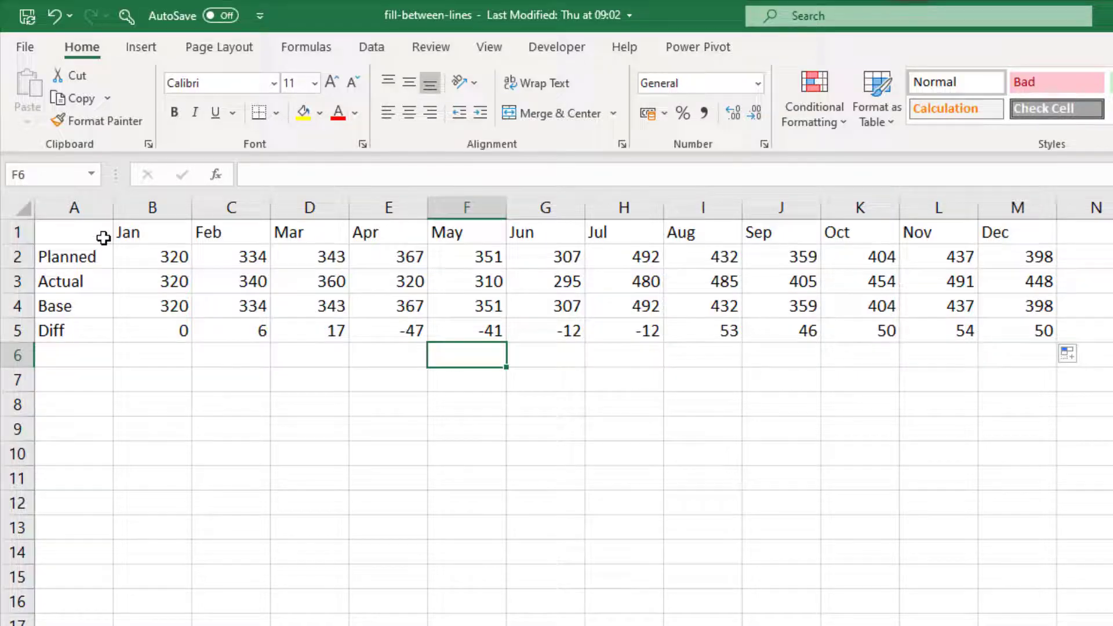
- Insert a 2-D line chart of A1:M5, then move it under the table and enlarge it
left_click_drag(104, 238, 168, 260)
left_click_drag(316, 287, 1006, 340)
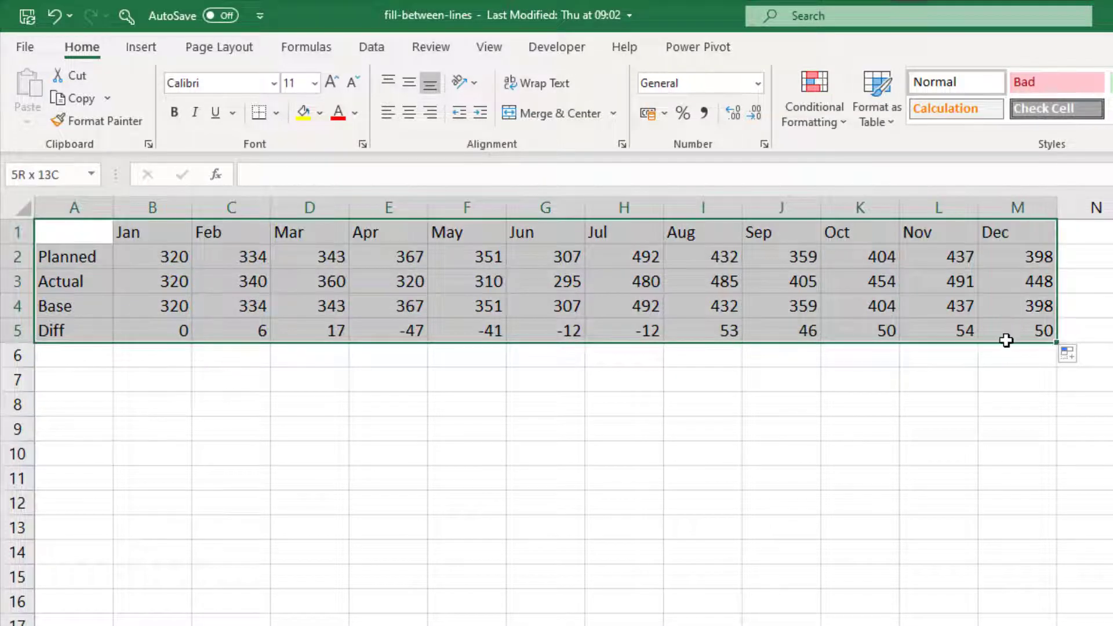
left_click(152, 50)
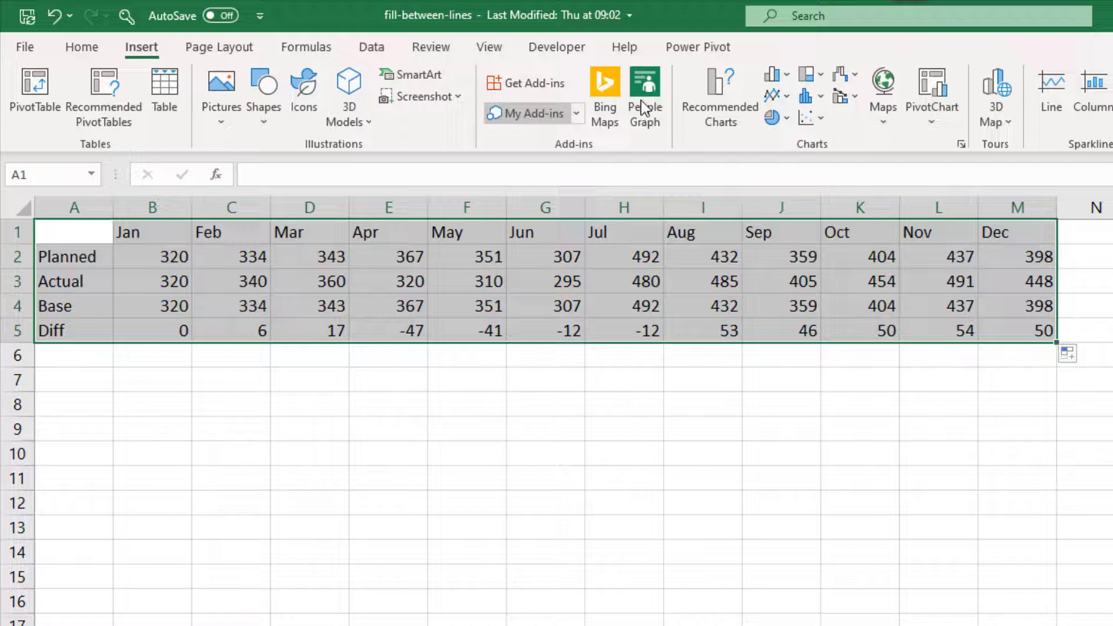
left_click(774, 96)
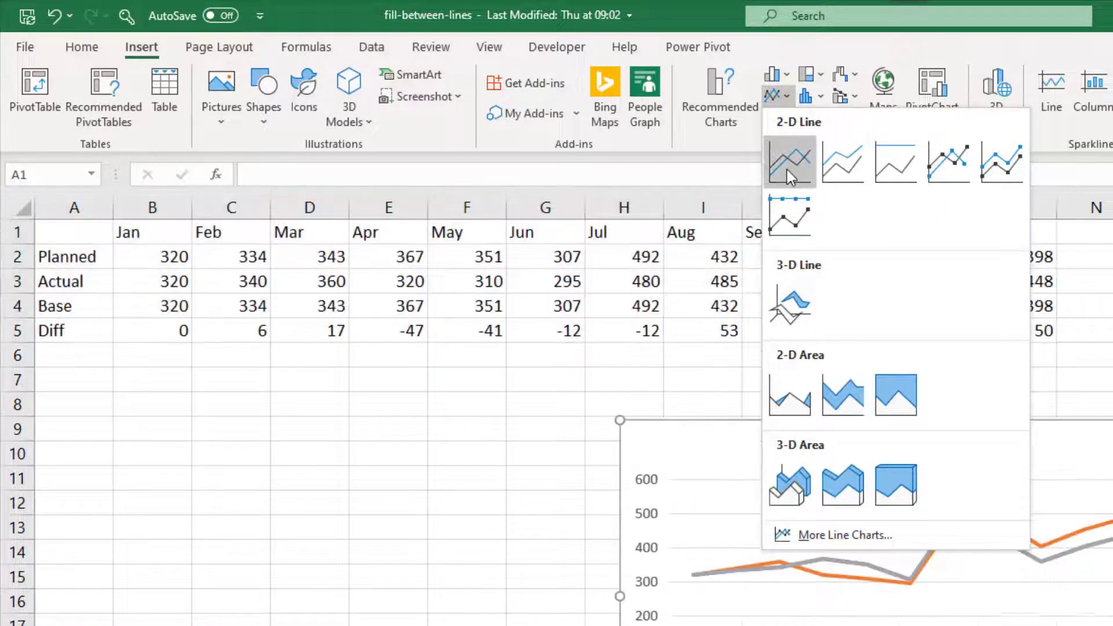
left_click(788, 170)
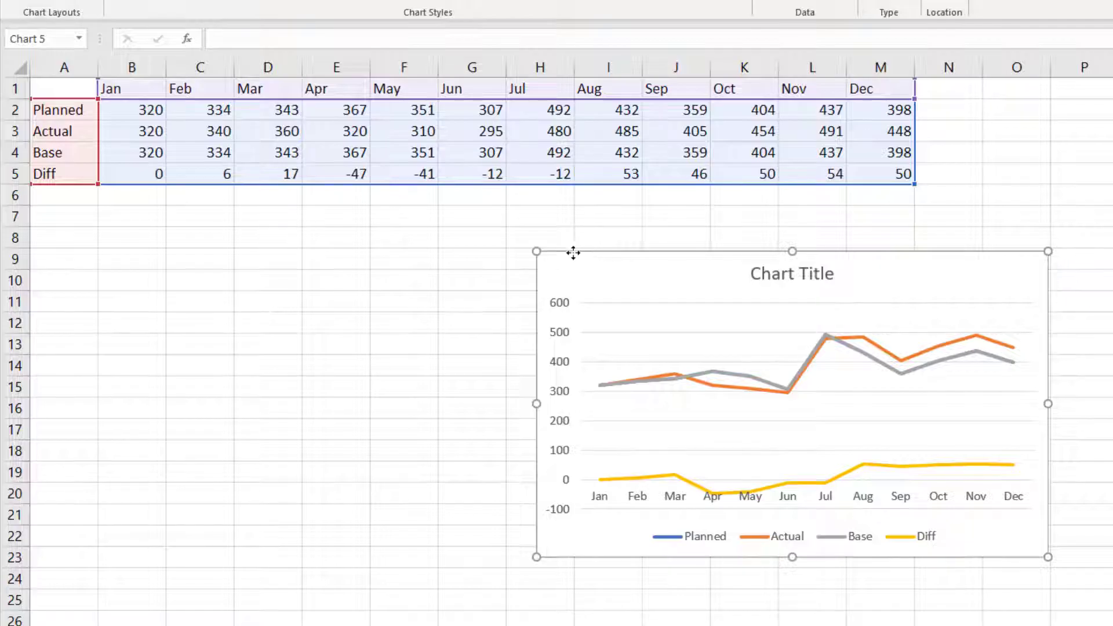
left_click_drag(572, 253, 279, 215)
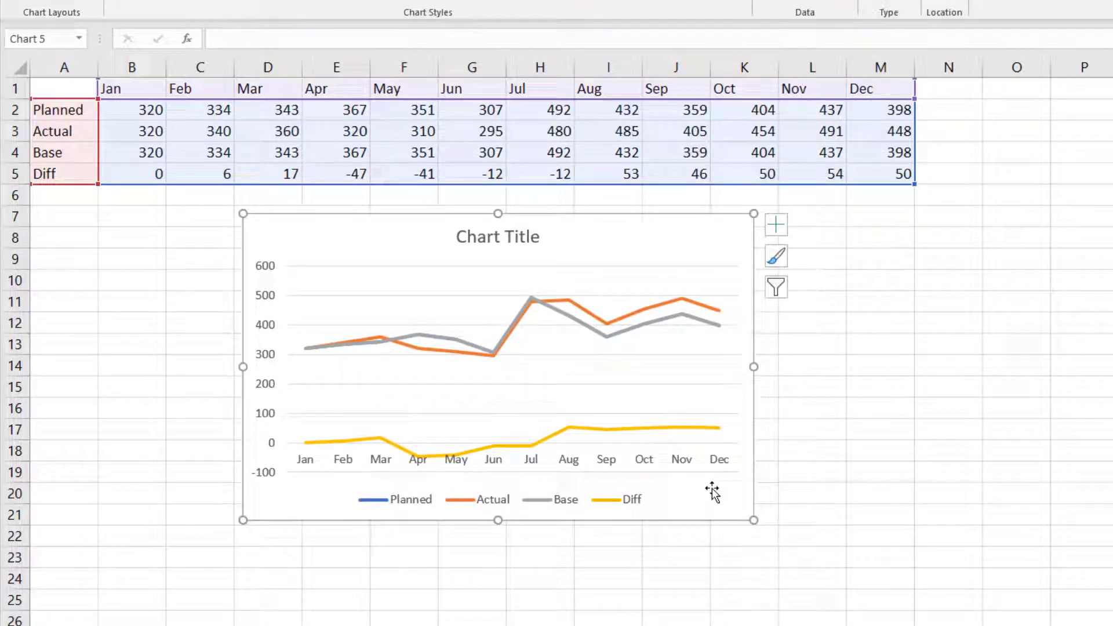
left_click_drag(753, 520, 915, 586)
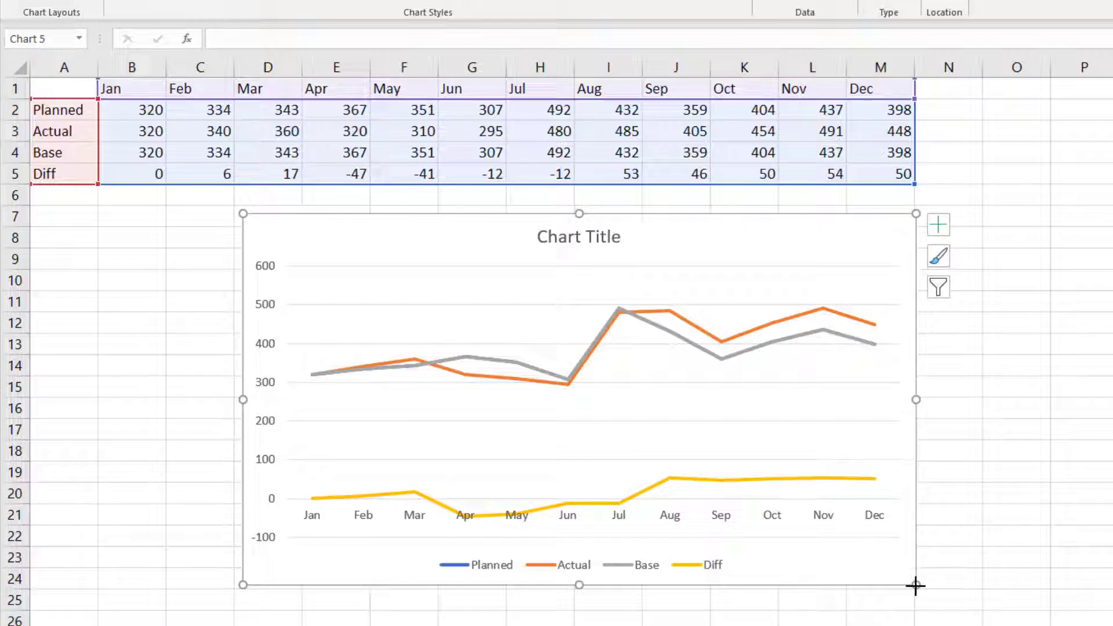
- Make Base and Diff Stacked Area series in a combo chart, keeping Planned and Actual as lines
right_click(551, 385)
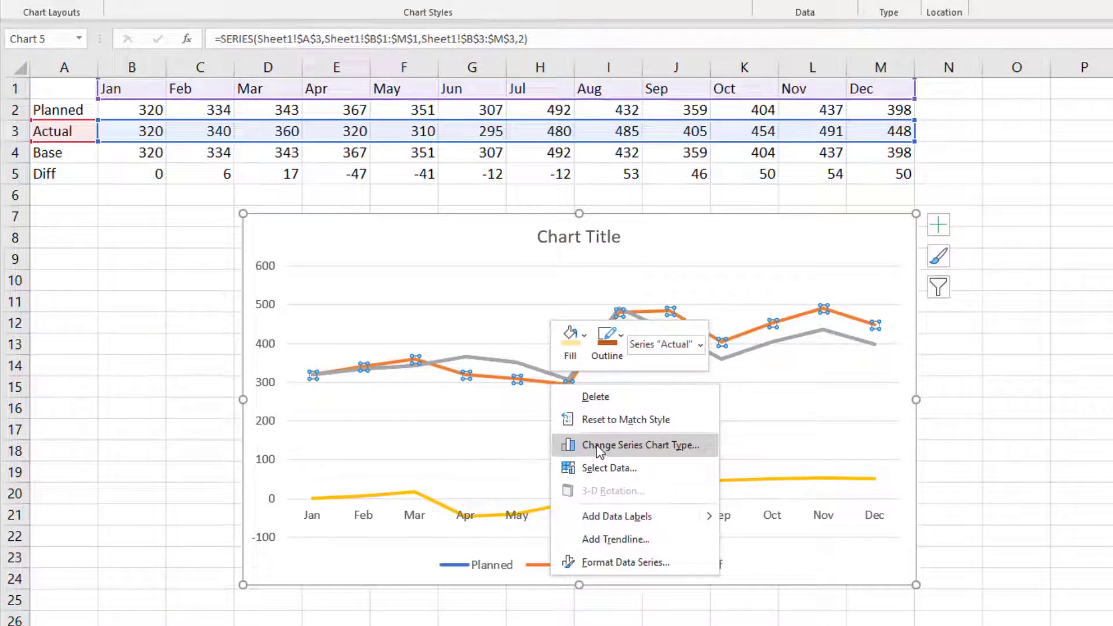
left_click(600, 445)
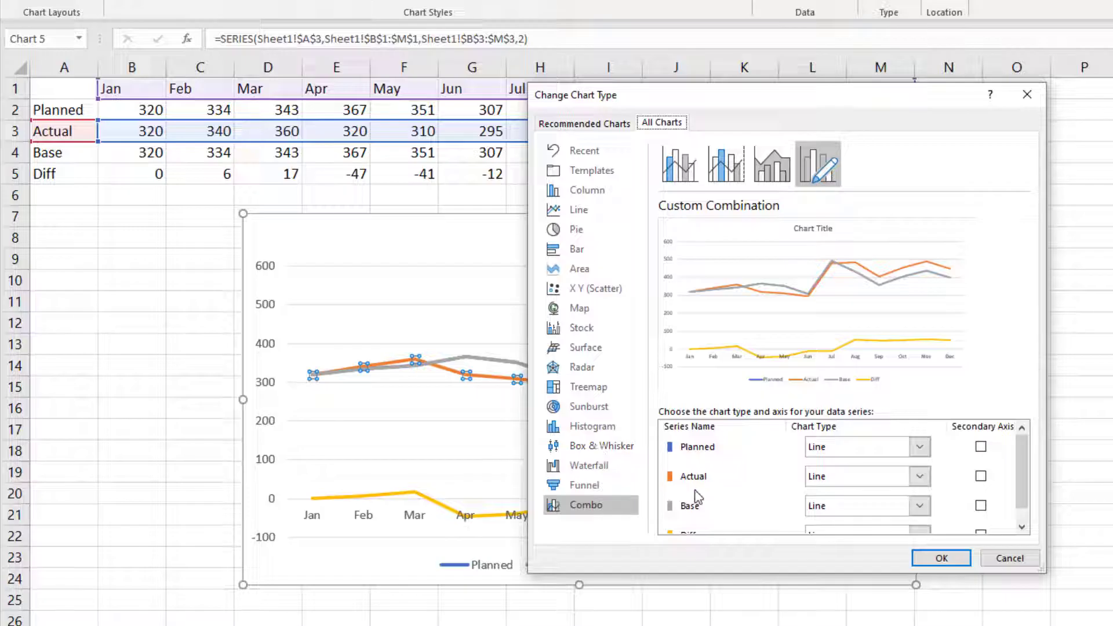
left_click_drag(1021, 471, 1027, 482)
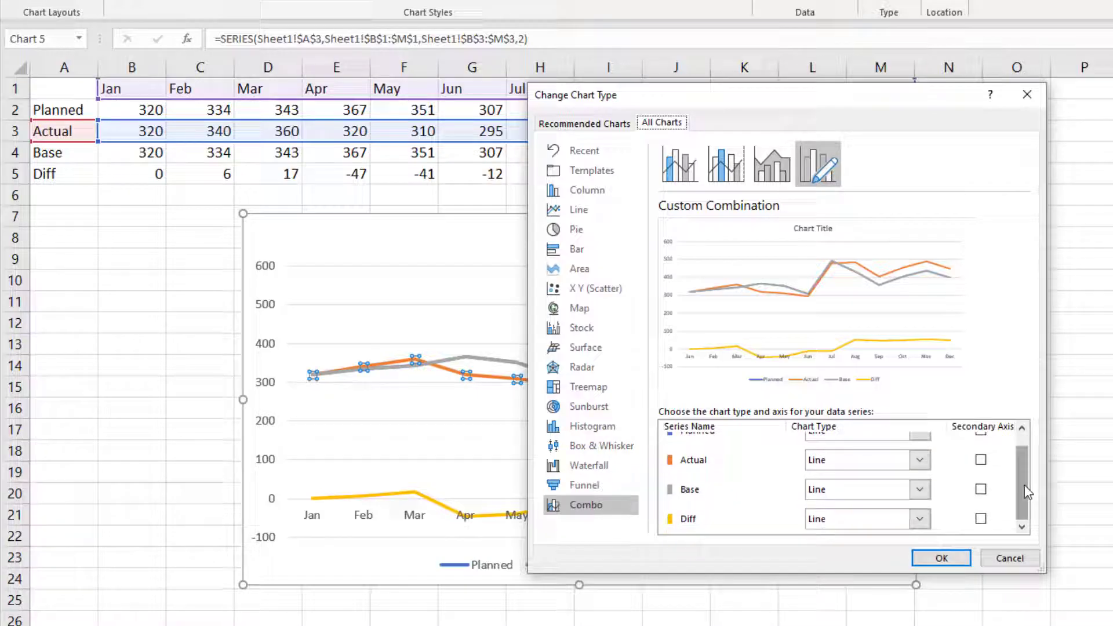
left_click(920, 489)
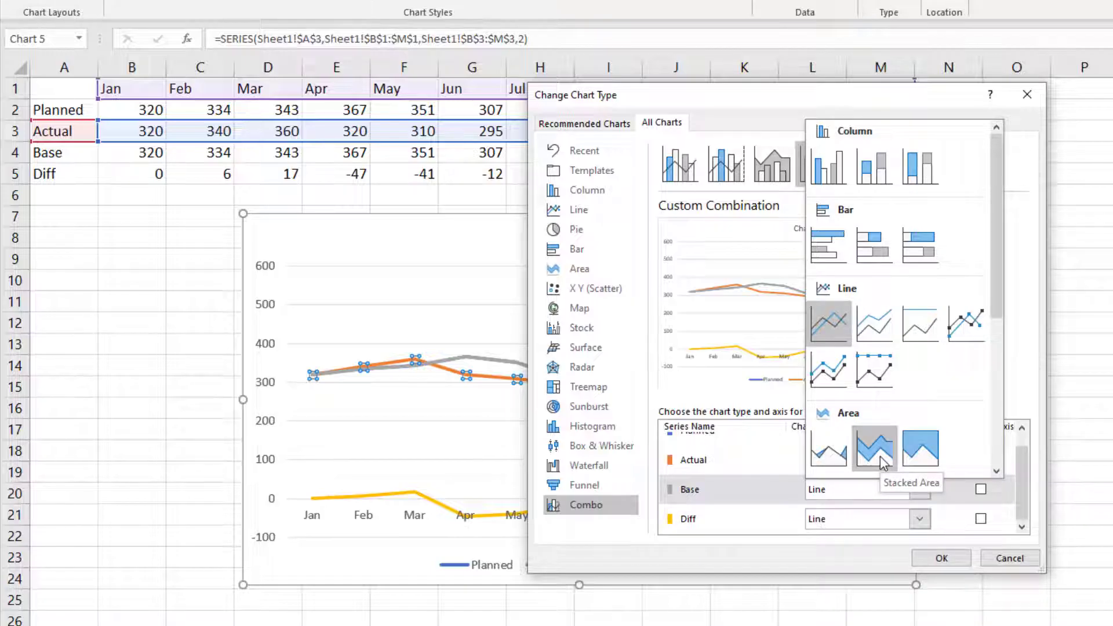
left_click(875, 449)
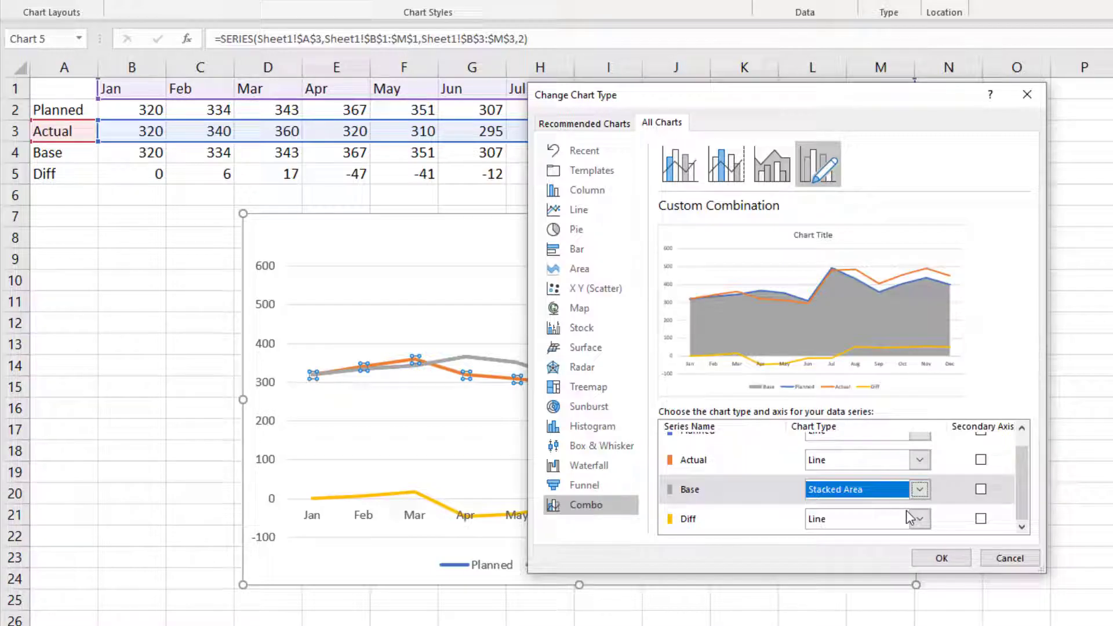
left_click(919, 521)
left_click(880, 483)
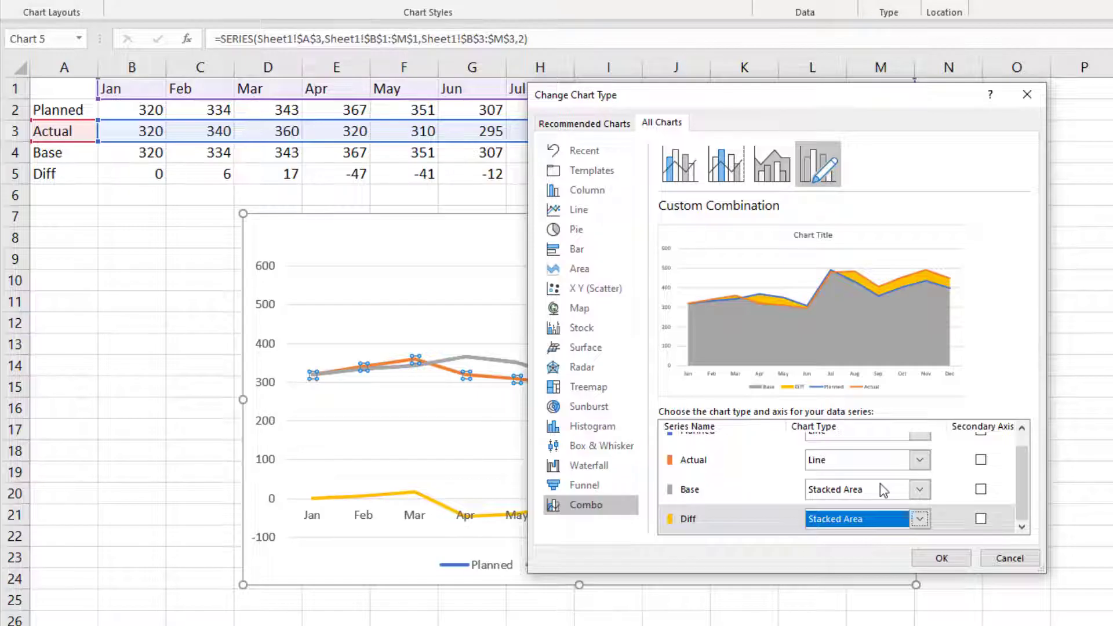
left_click(936, 558)
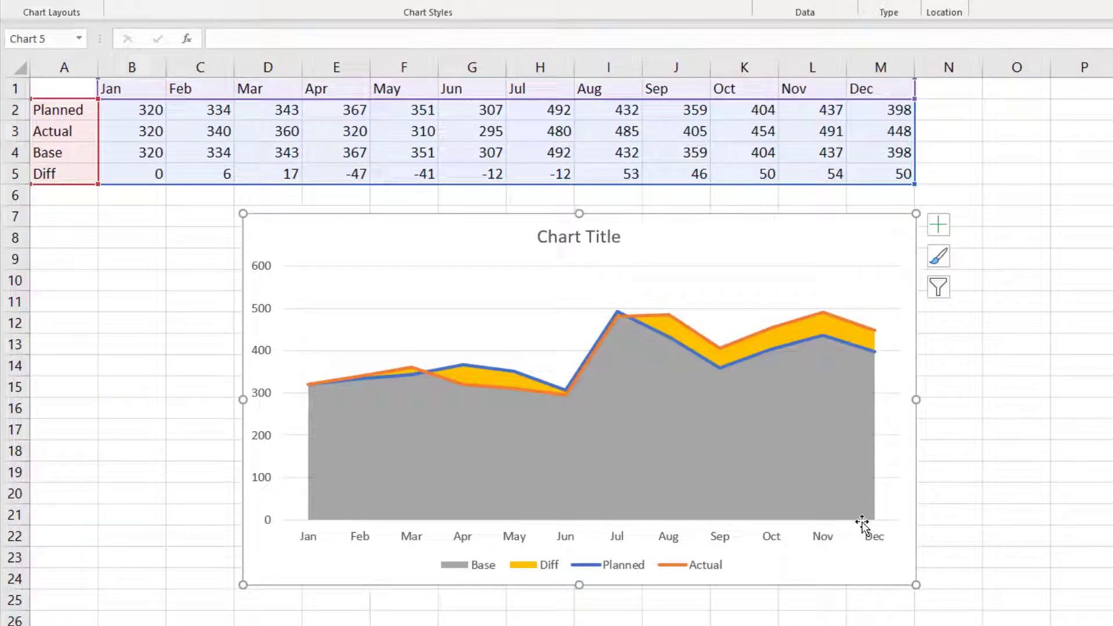
- Set the grey Base area's shape fill to No Fill
left_click(712, 451)
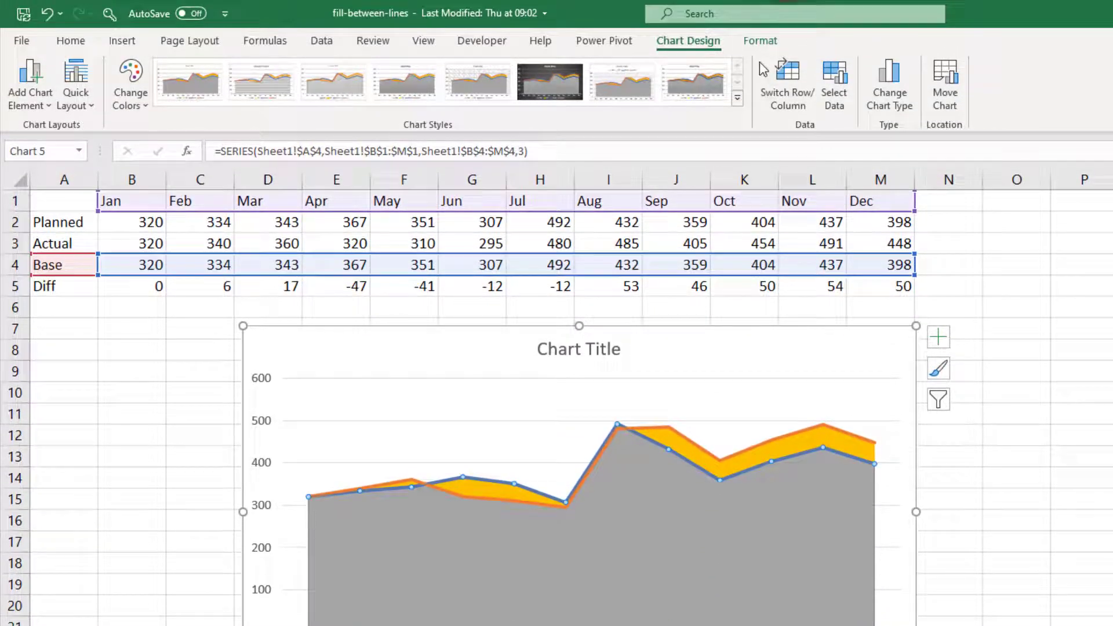
left_click(760, 41)
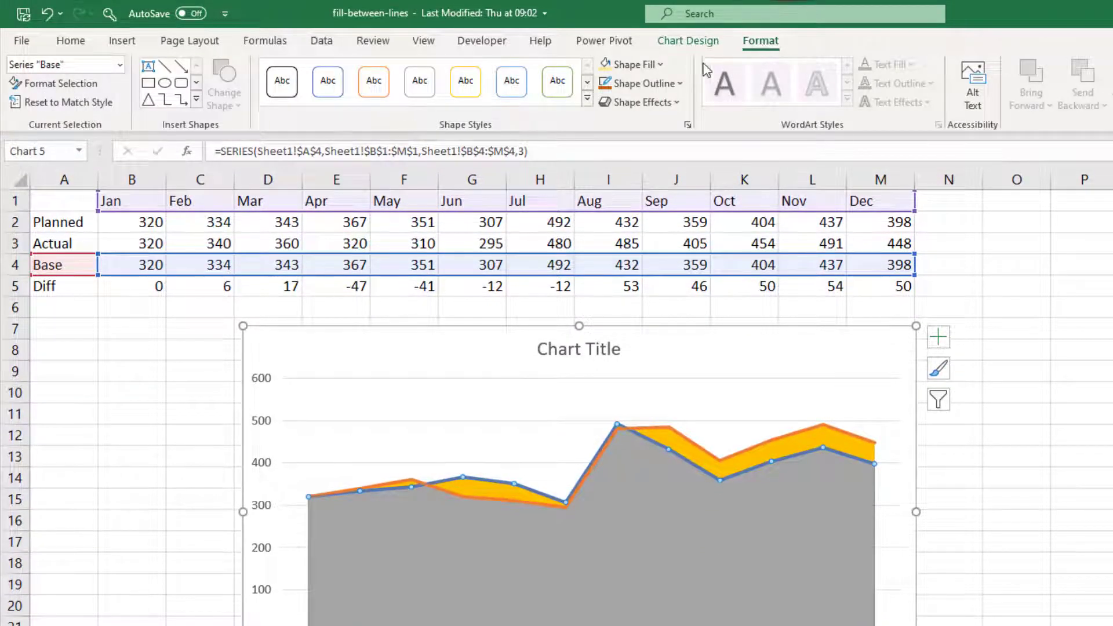
left_click(663, 64)
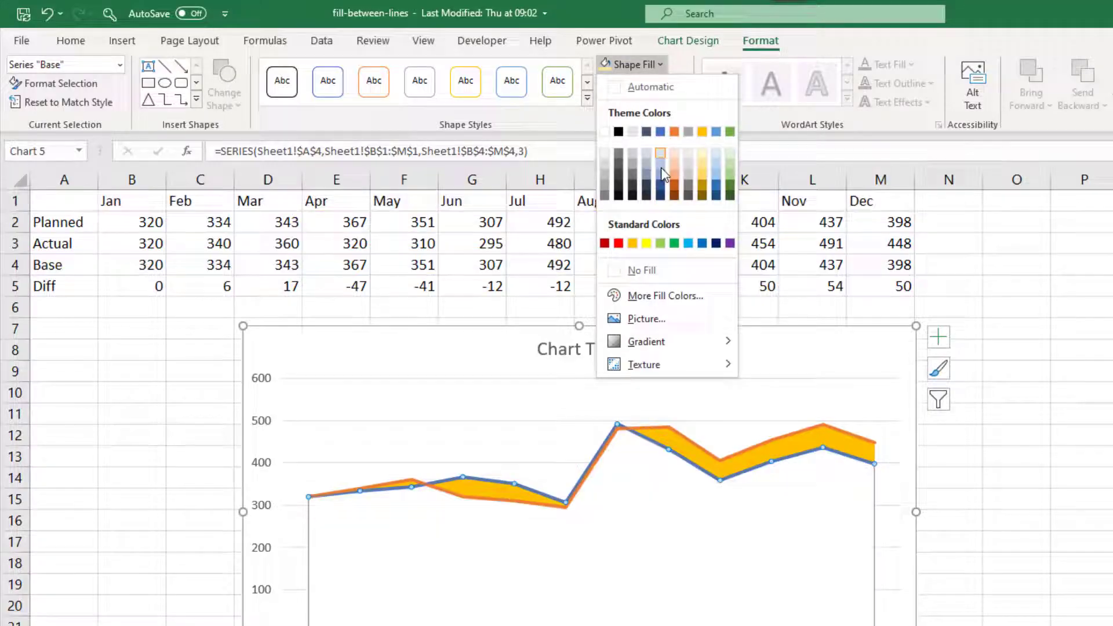
left_click(650, 271)
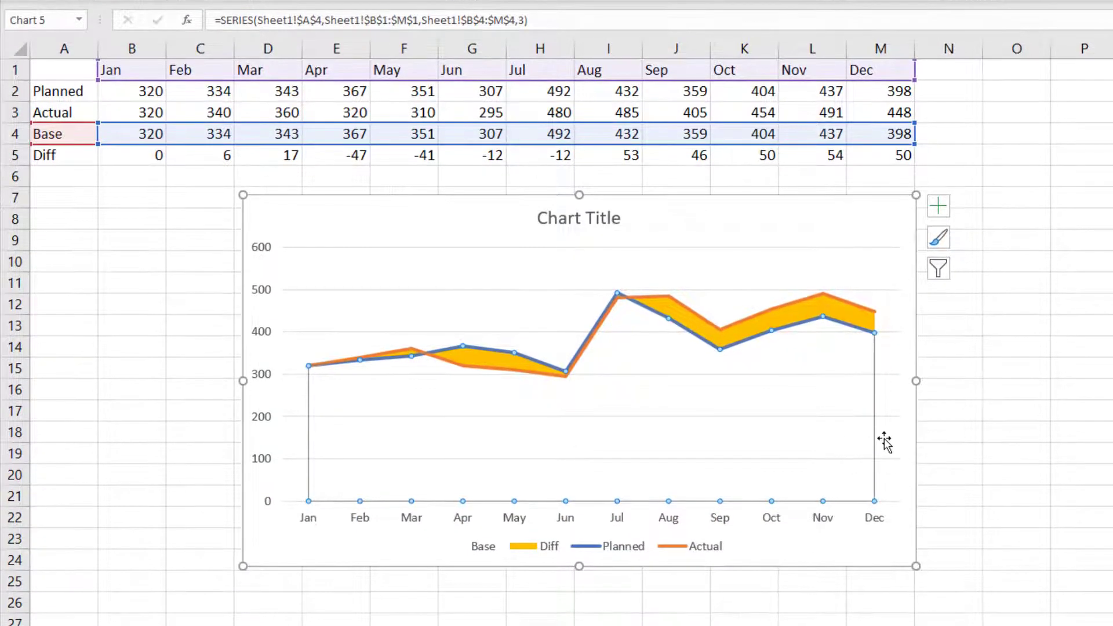
left_click(884, 549)
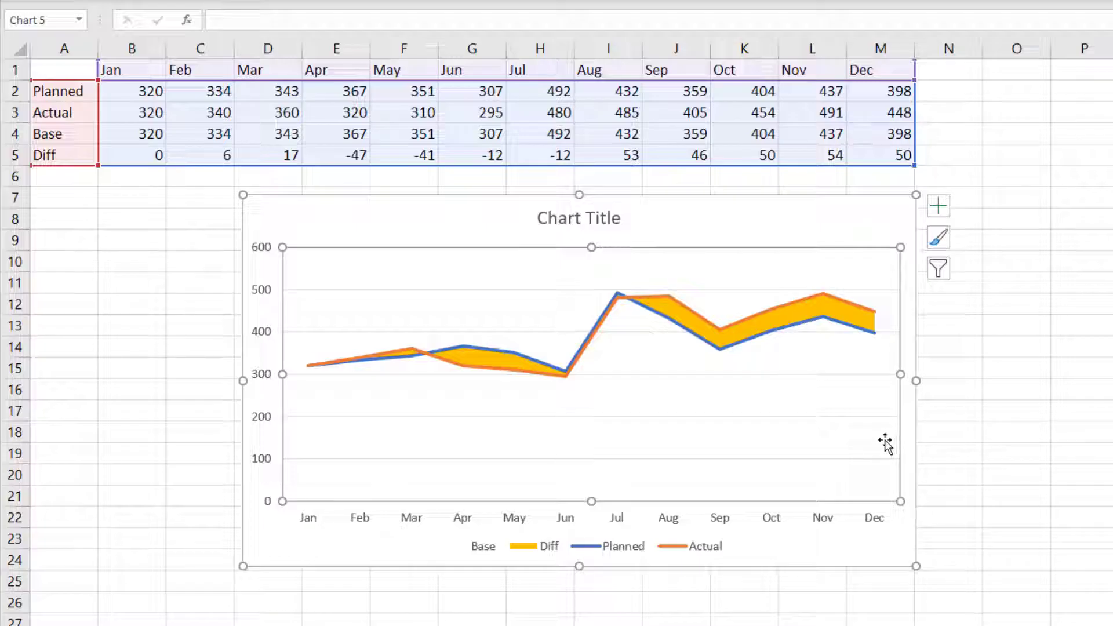
- Replace the default chart title with 'Actual Vs Planned'
left_click(594, 219)
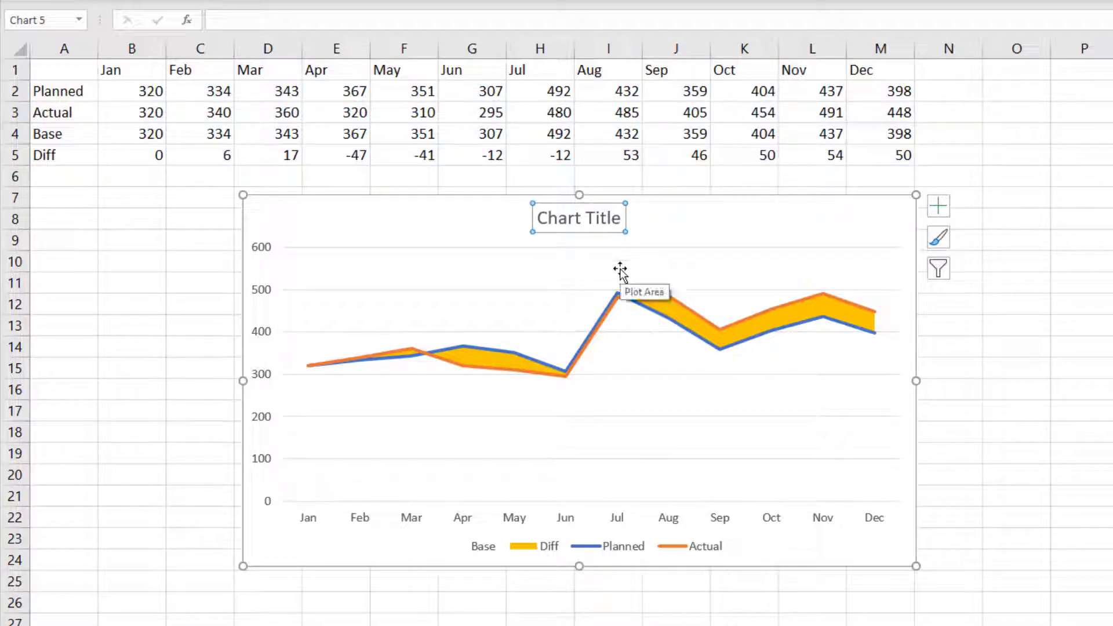
type("Actual")
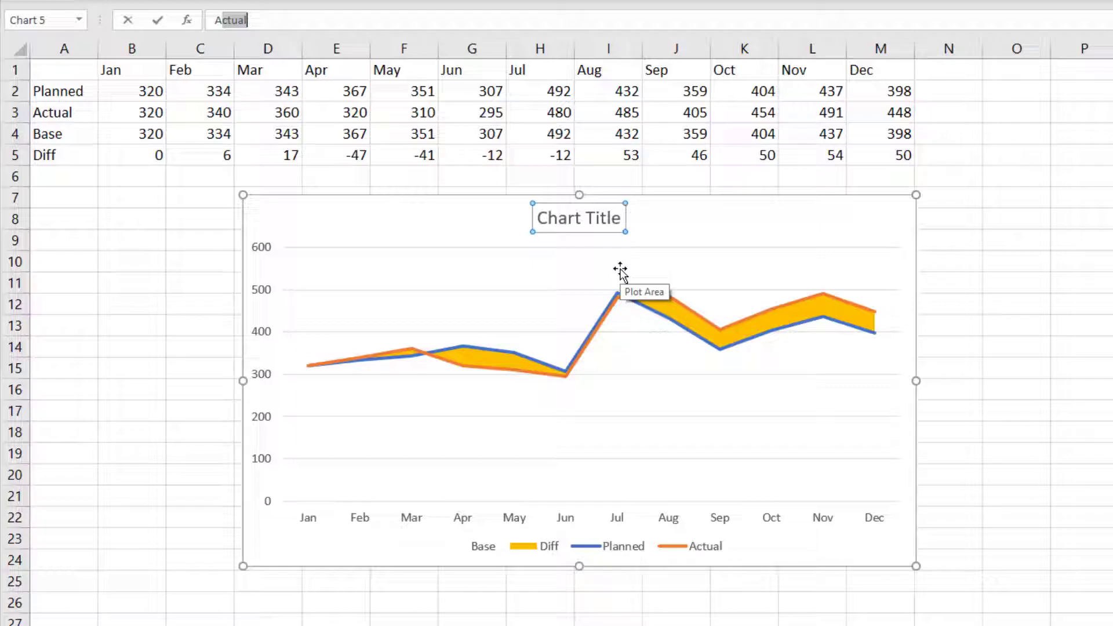
type(" Vs Planned")
key("Return")
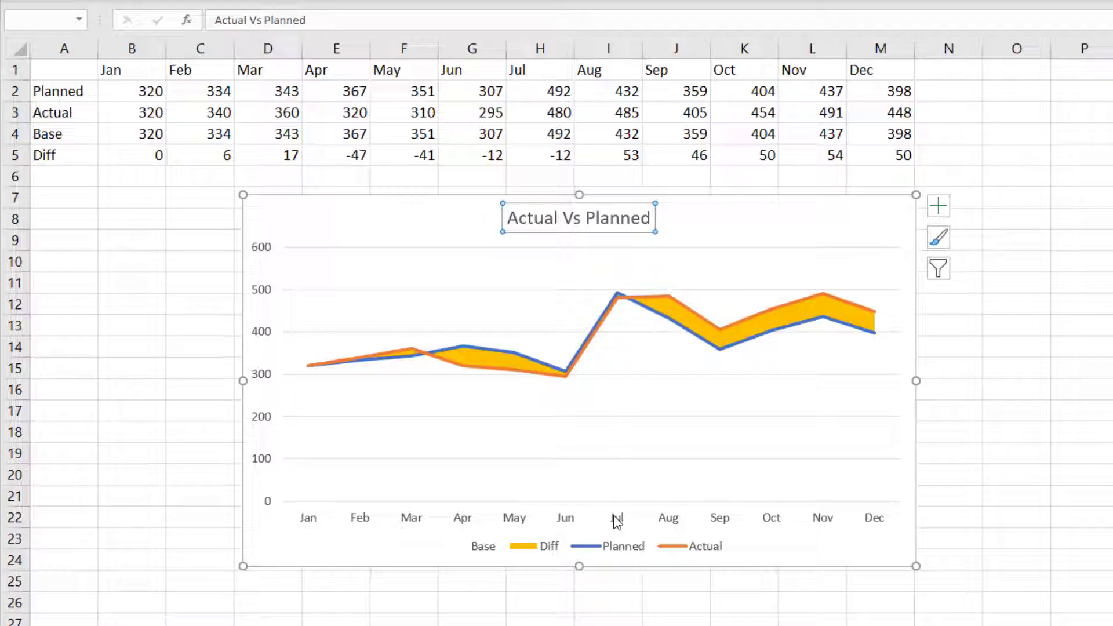
left_click(622, 558)
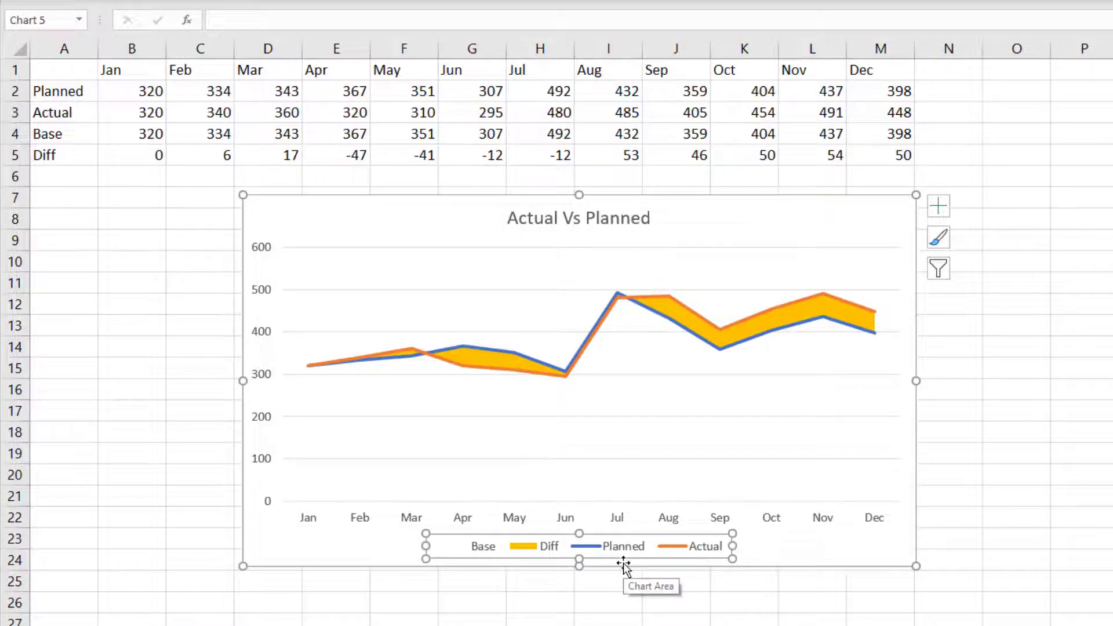
- Delete the chart legend and select the March point of the Actual line
key("Delete")
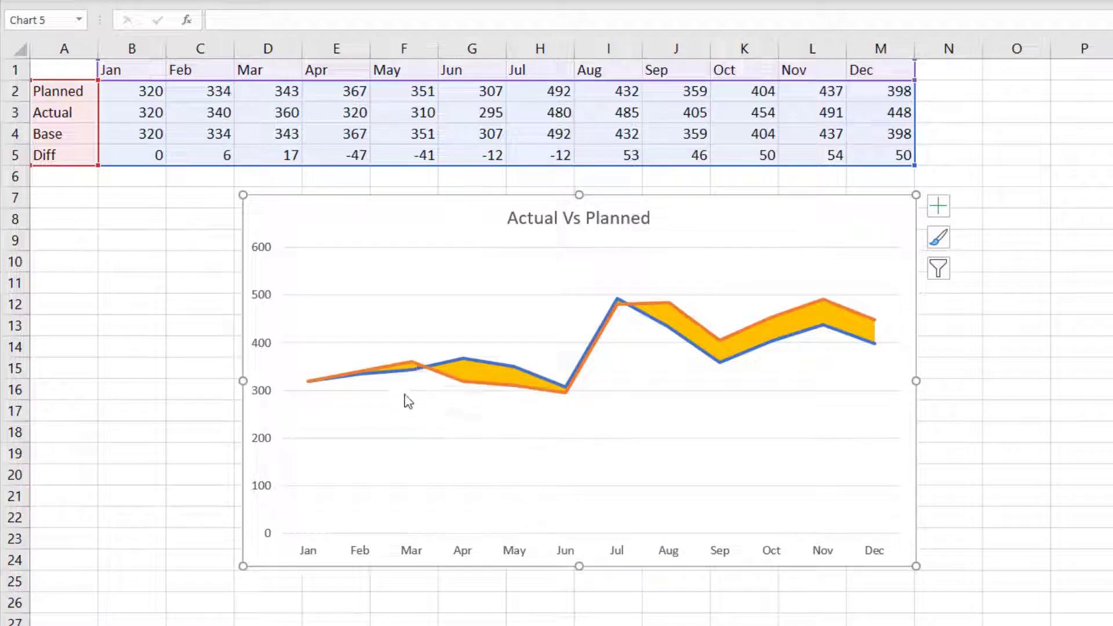
left_click(411, 360)
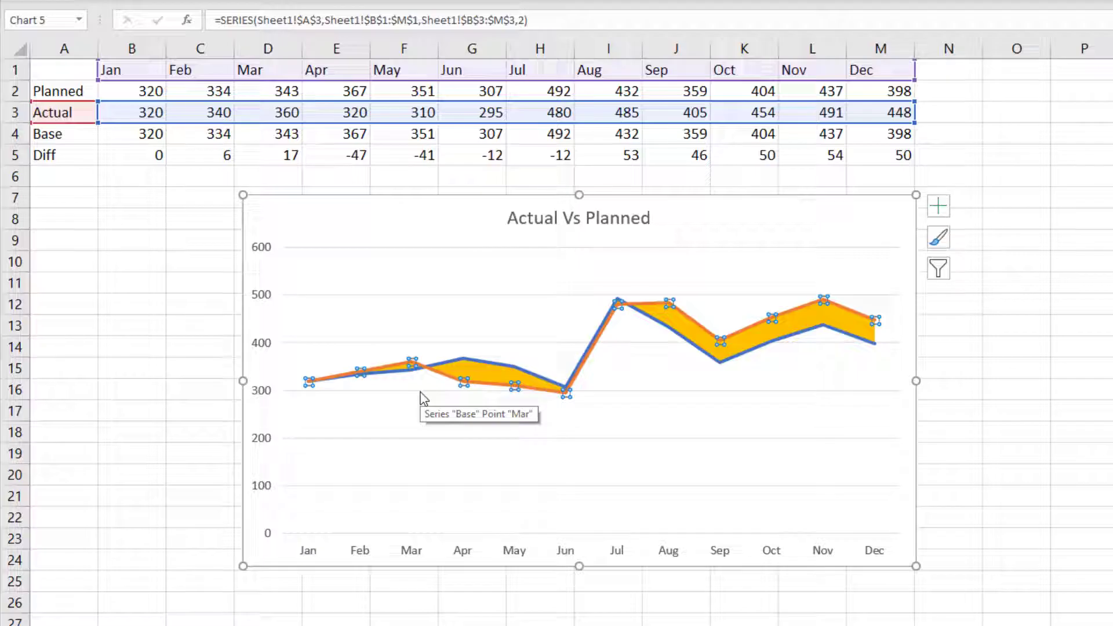
left_click(413, 363)
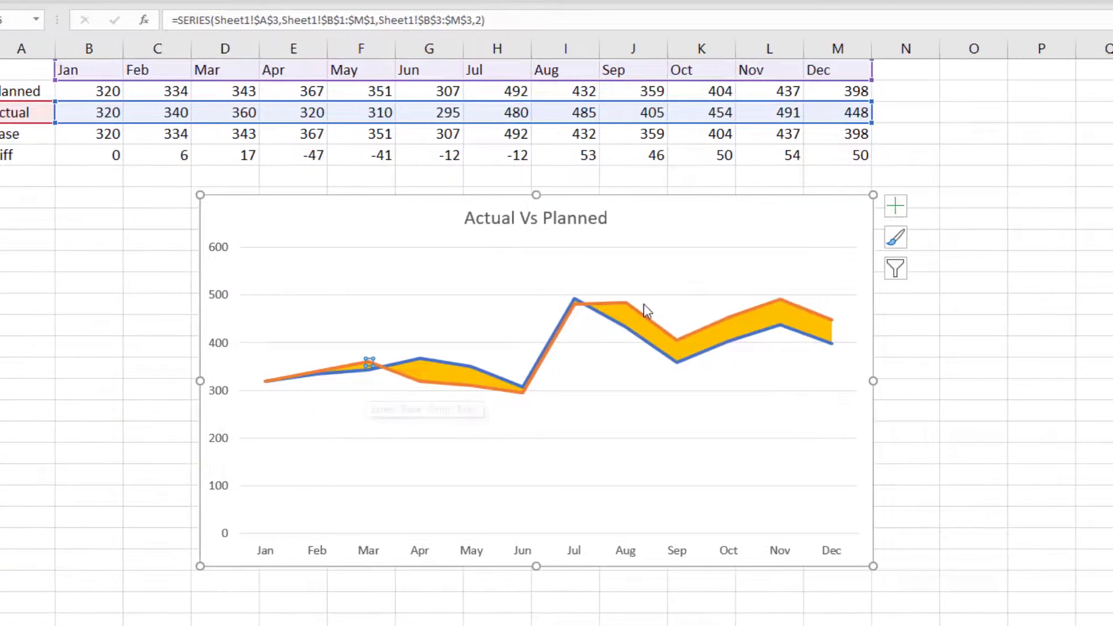
- Add a data label to the March Actual point showing Series Name instead of Value
left_click(513, 205)
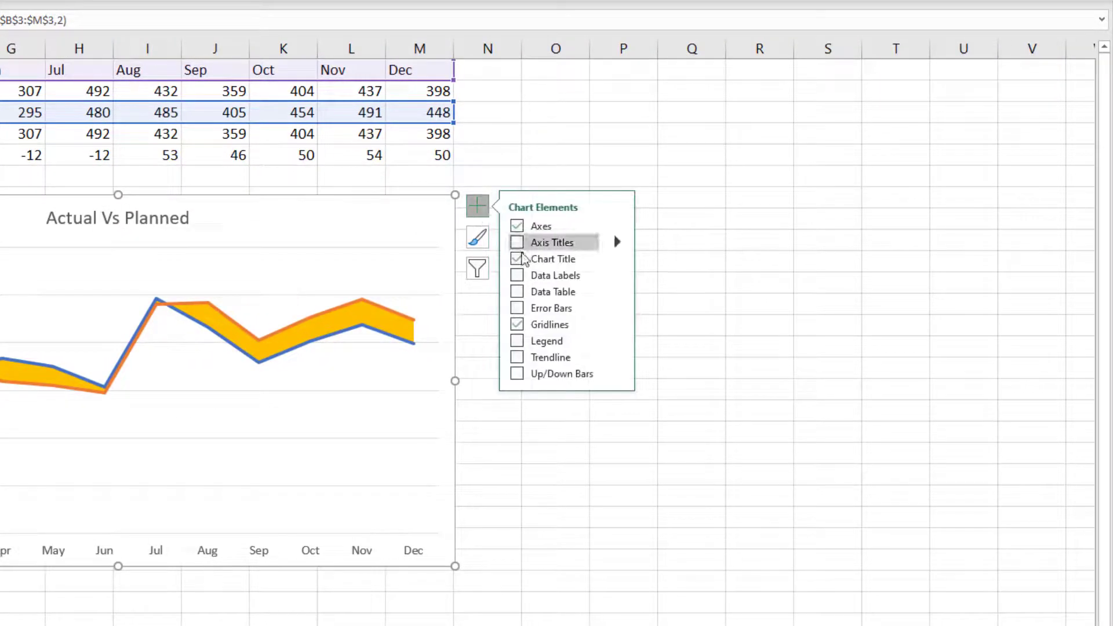
left_click(617, 276)
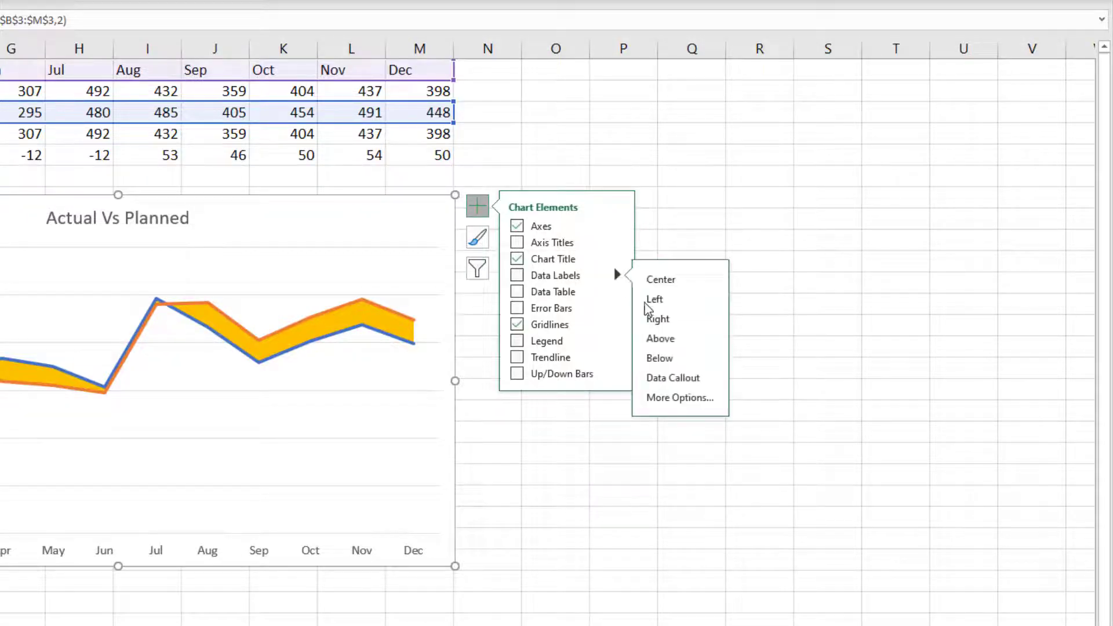
left_click(683, 400)
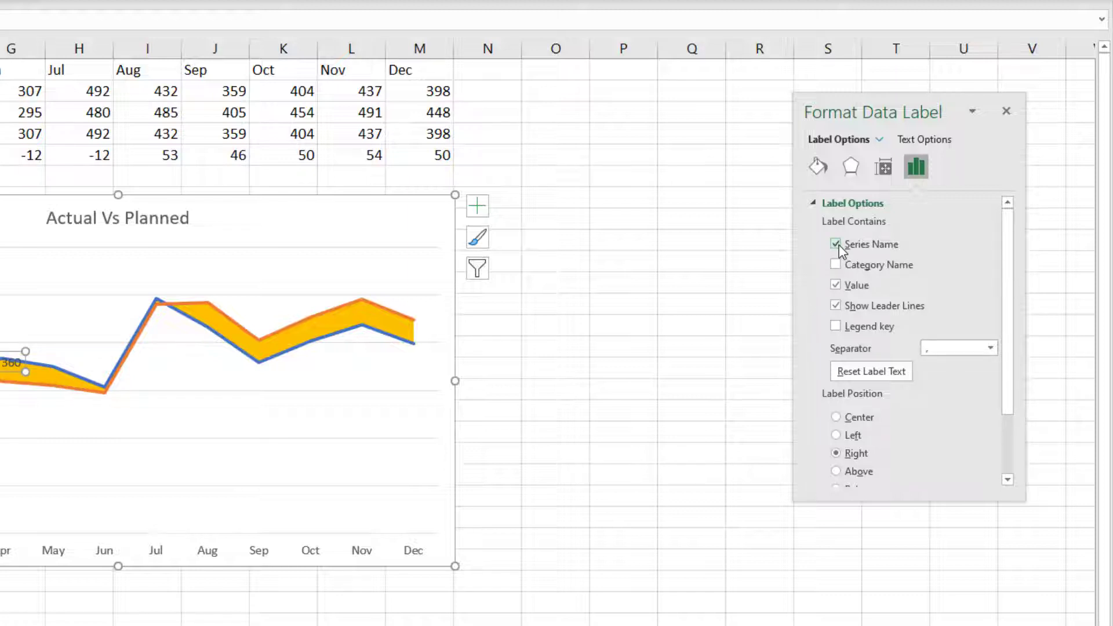
left_click(838, 285)
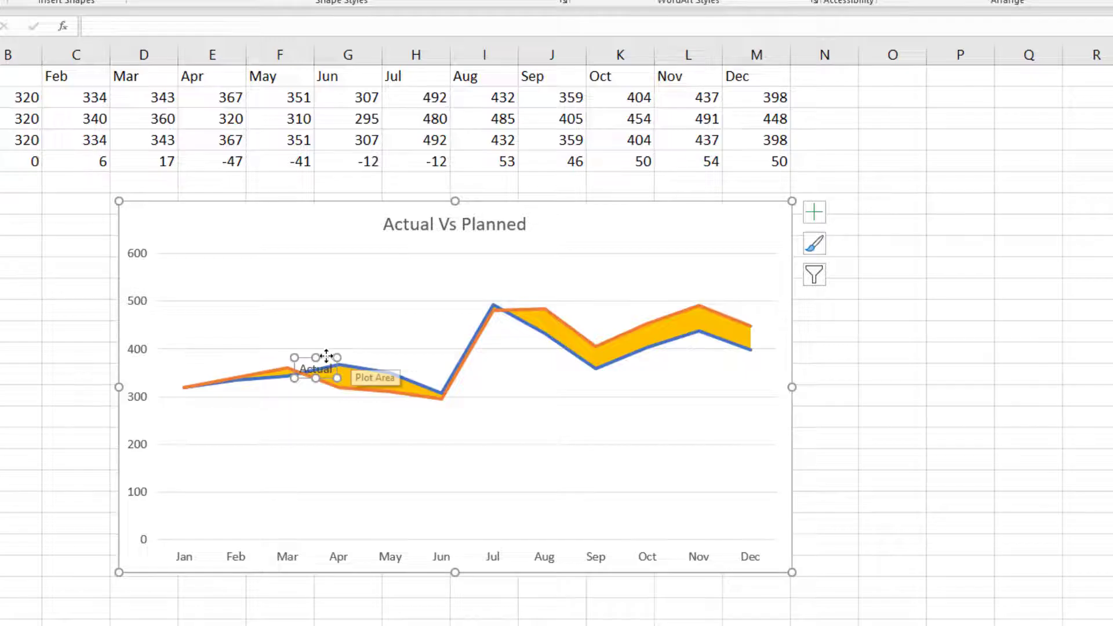
- Move the 'Actual' label above the line and format it as 12 pt orange text
left_click_drag(324, 357, 299, 335)
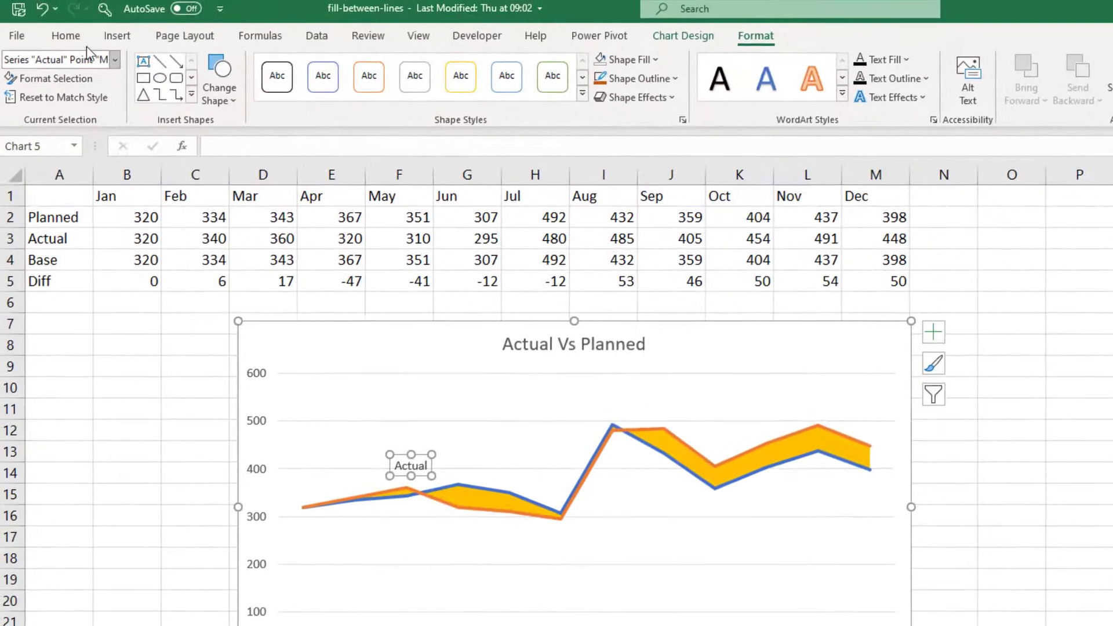
left_click(70, 40)
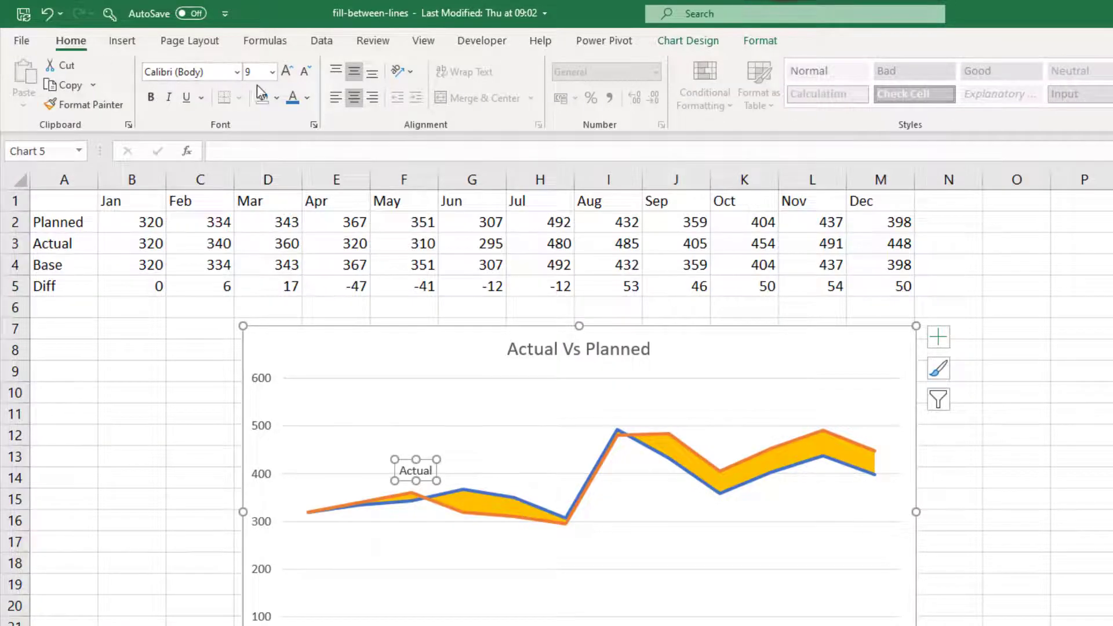
left_click(271, 71)
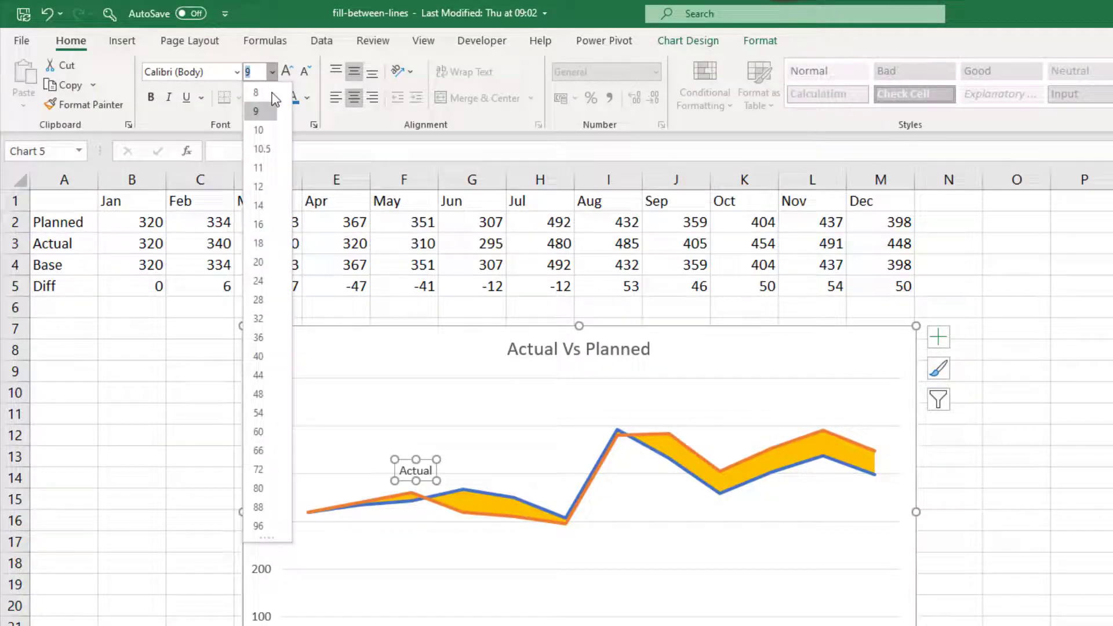
left_click(269, 187)
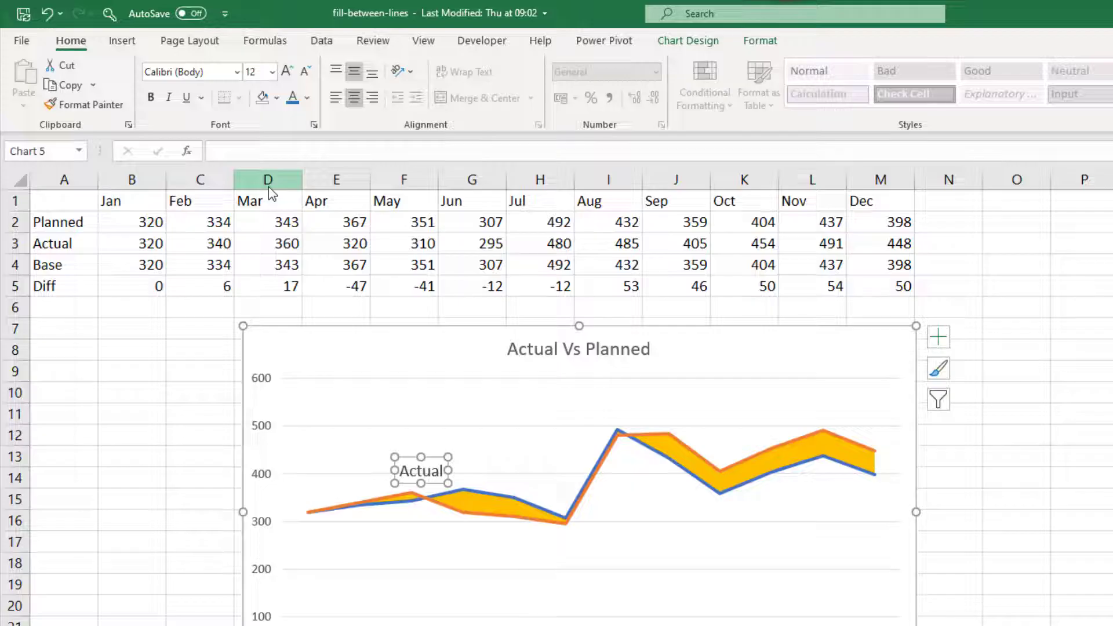
left_click(308, 106)
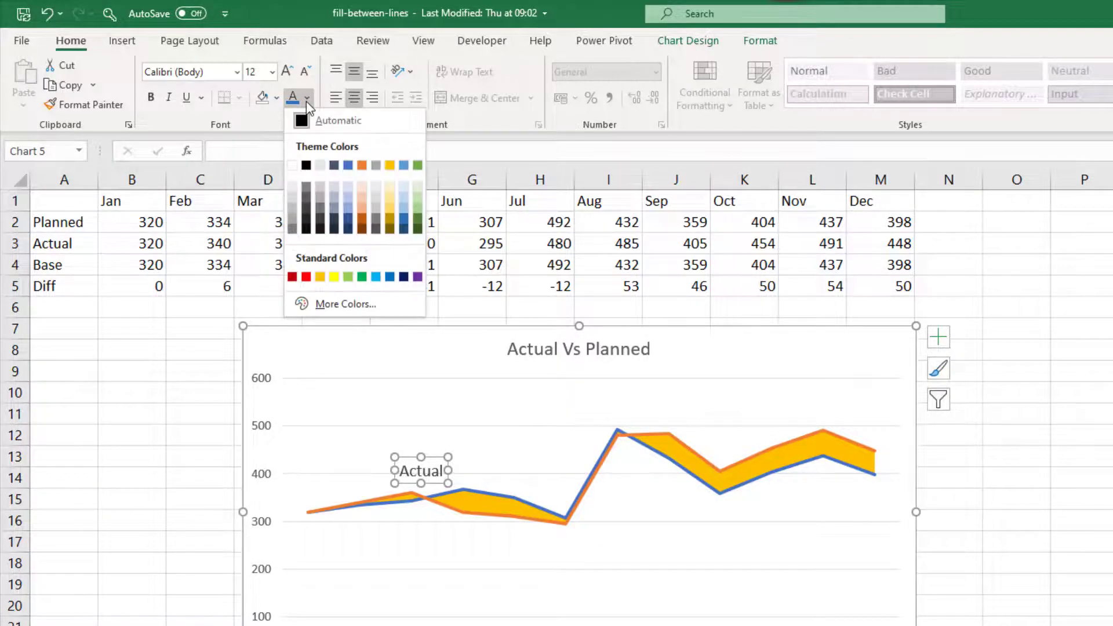
left_click(362, 222)
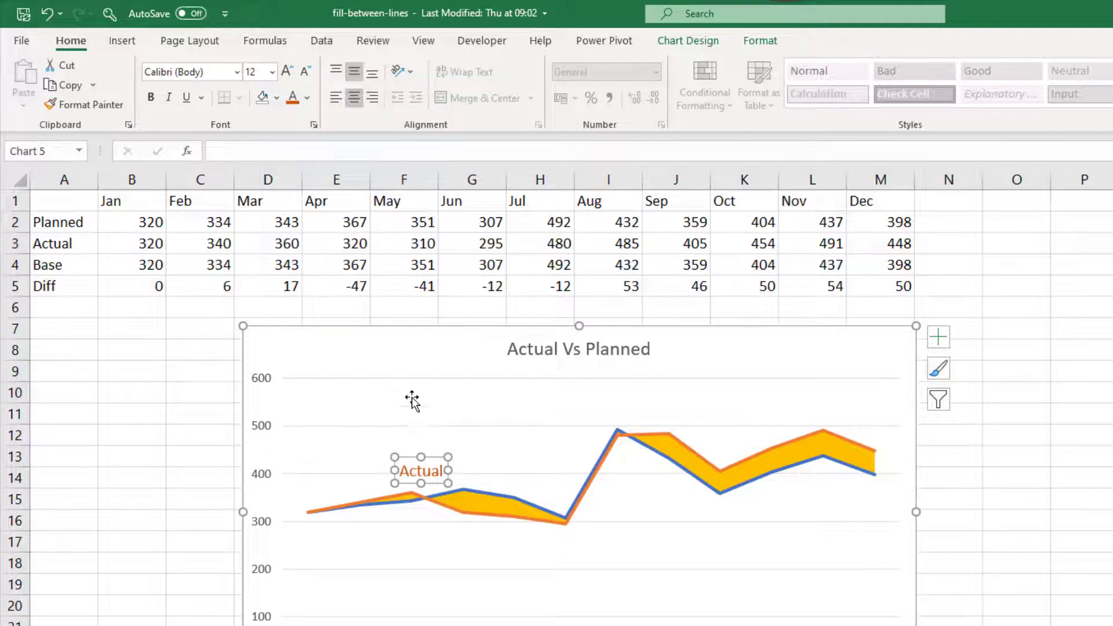
- Recolour the Actual line outline to Orange, Accent 2, Darker 25% to match its label
left_click(432, 503)
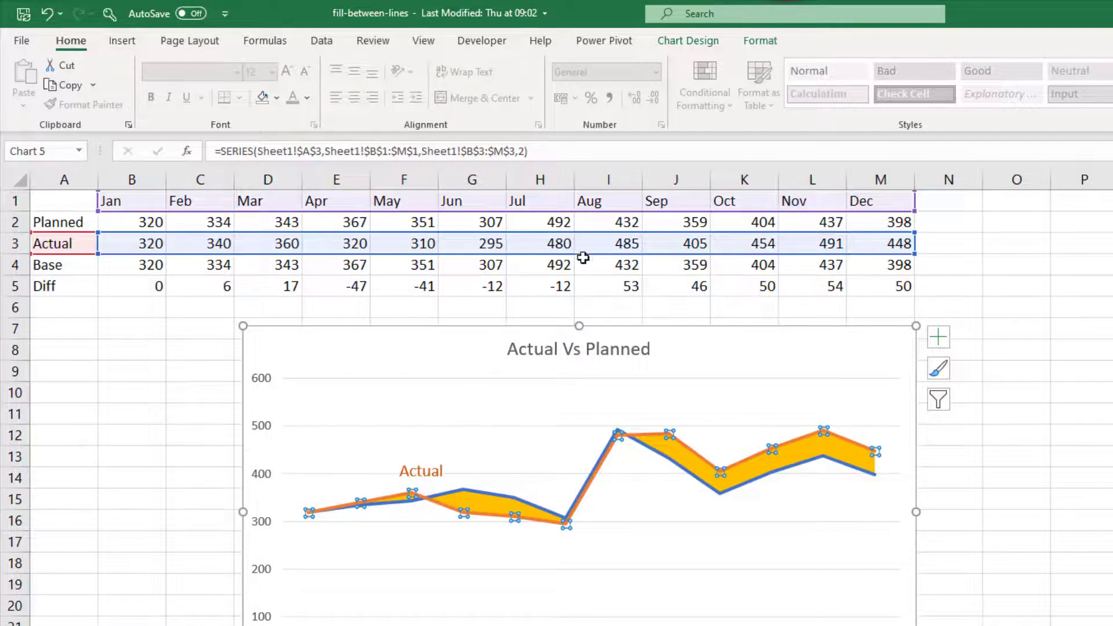
left_click(752, 49)
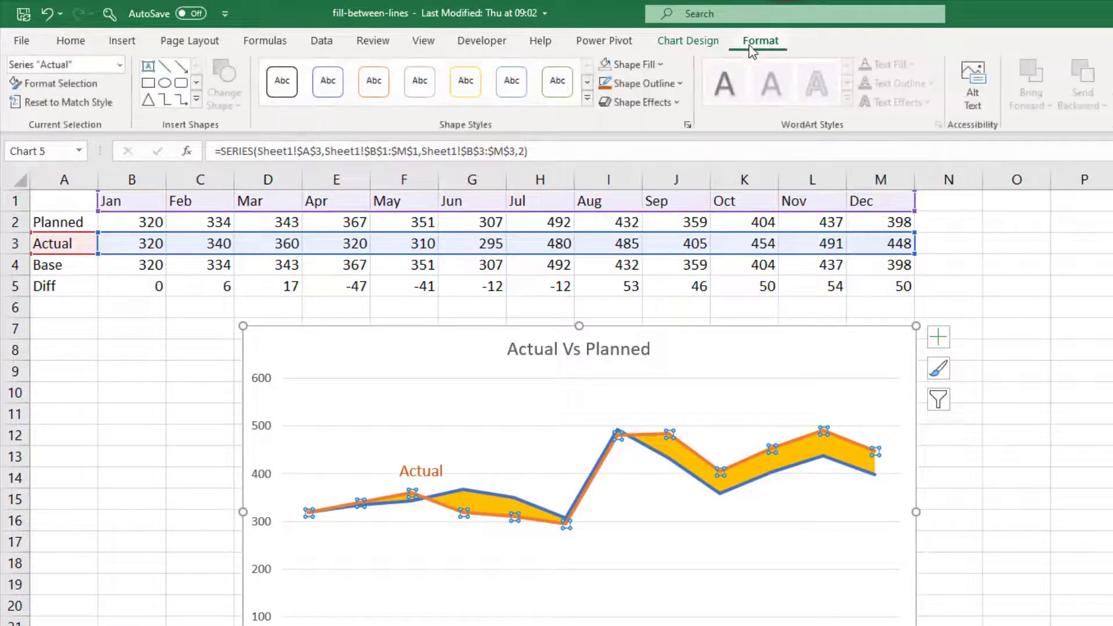
left_click(643, 84)
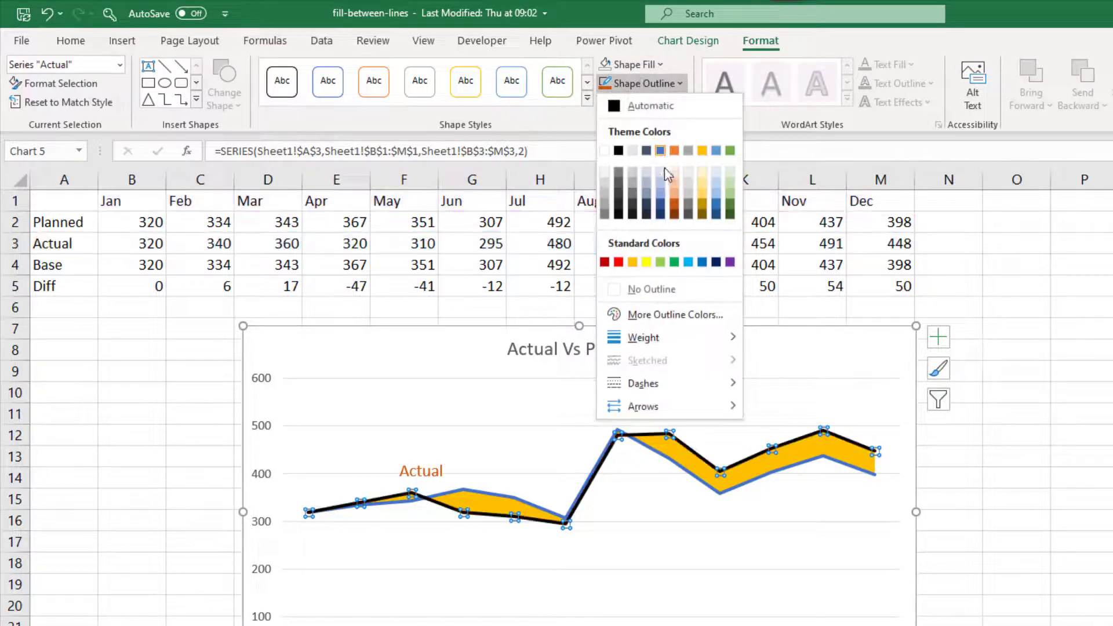
left_click(674, 208)
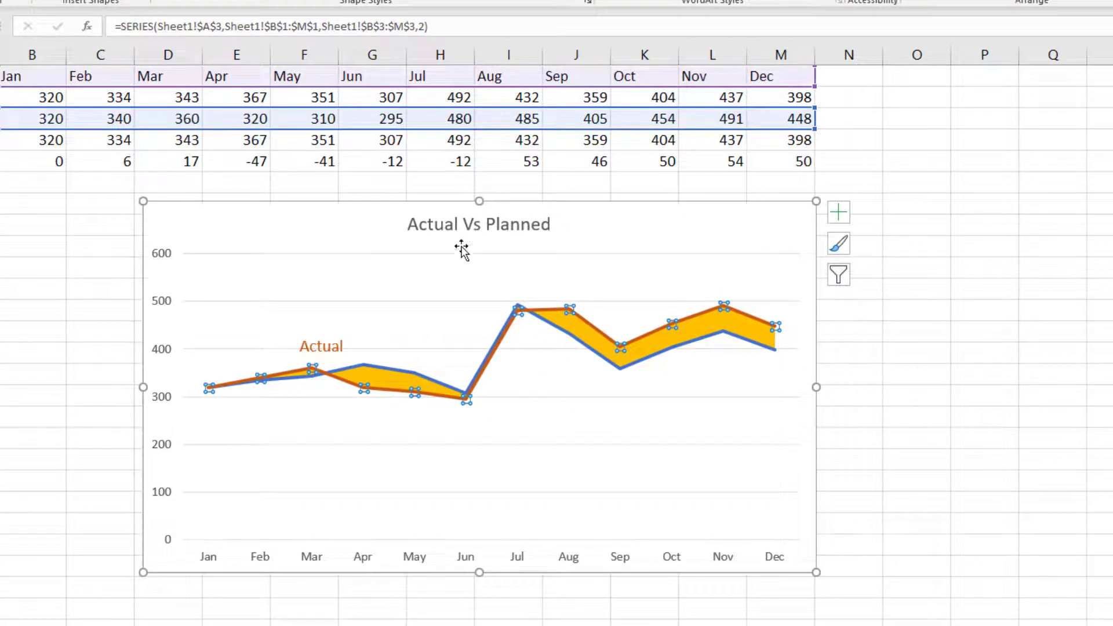
- Add a data label on the Planned line's March point showing only the series name, not the value
left_click(313, 378)
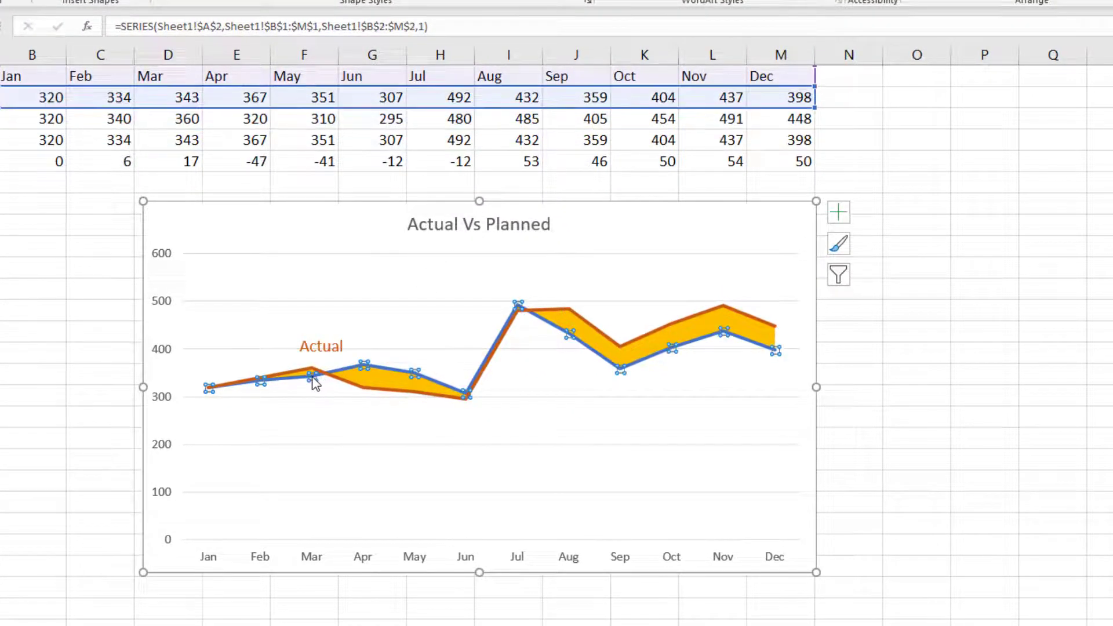
left_click(312, 378)
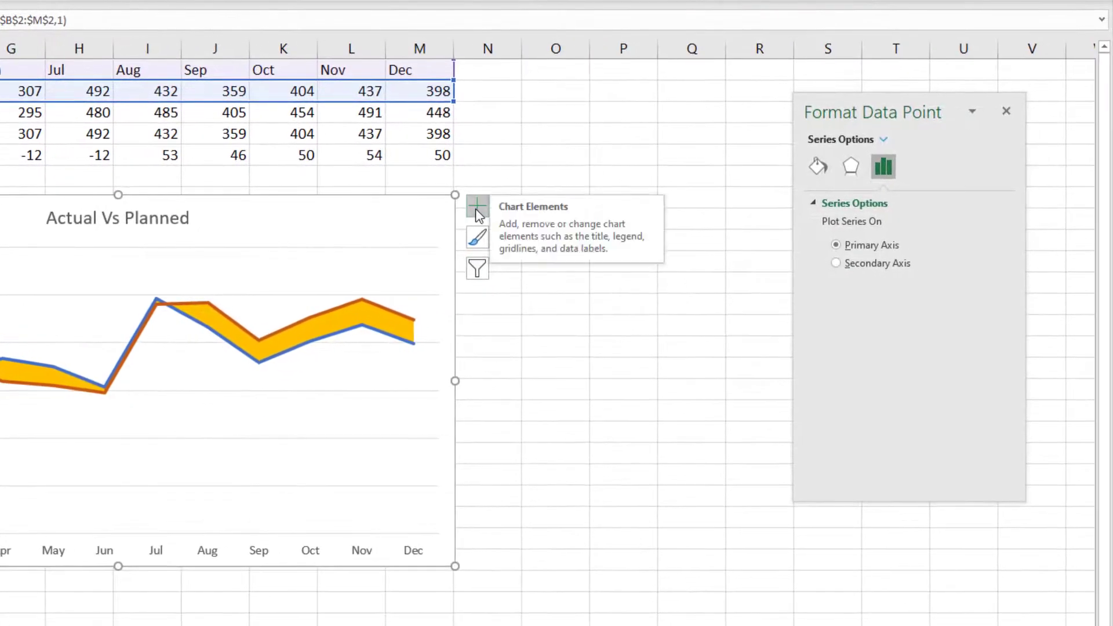
left_click(643, 210)
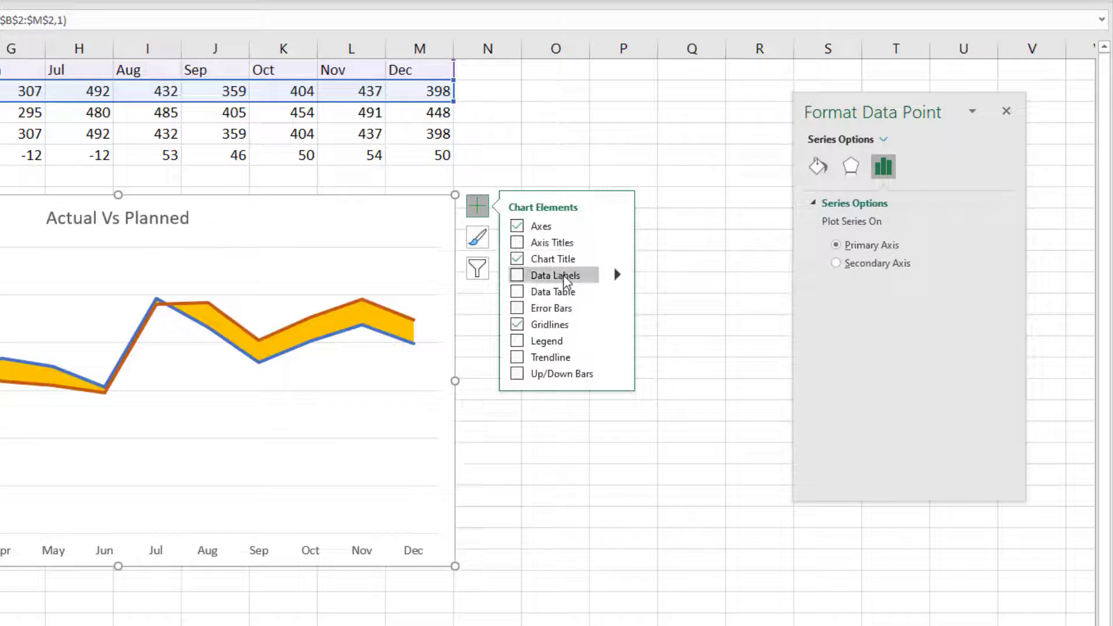
left_click(619, 277)
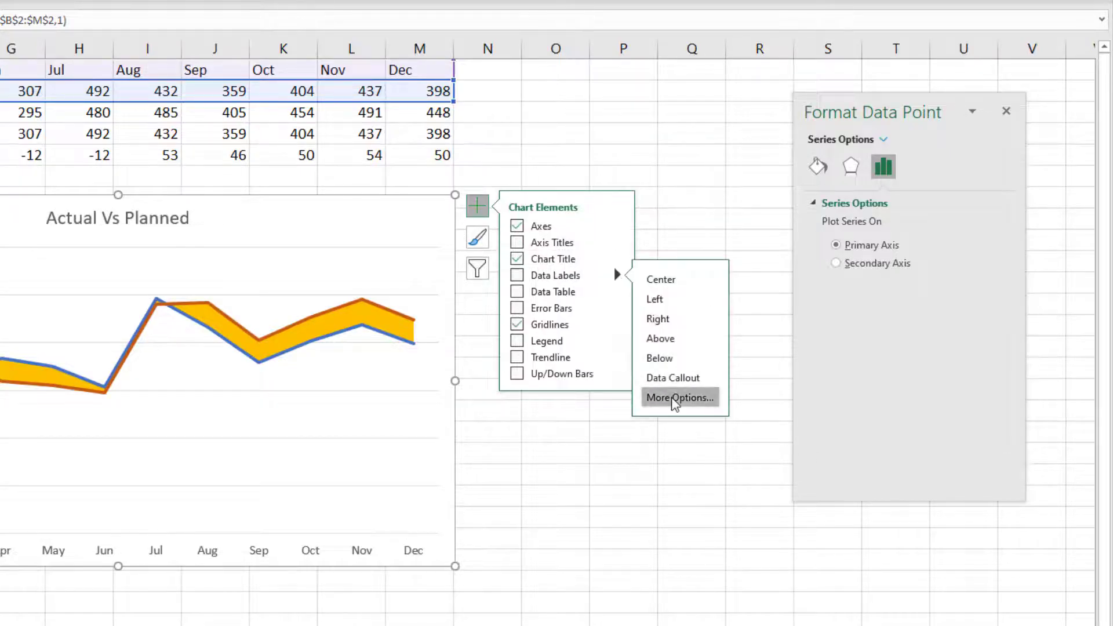
left_click(671, 398)
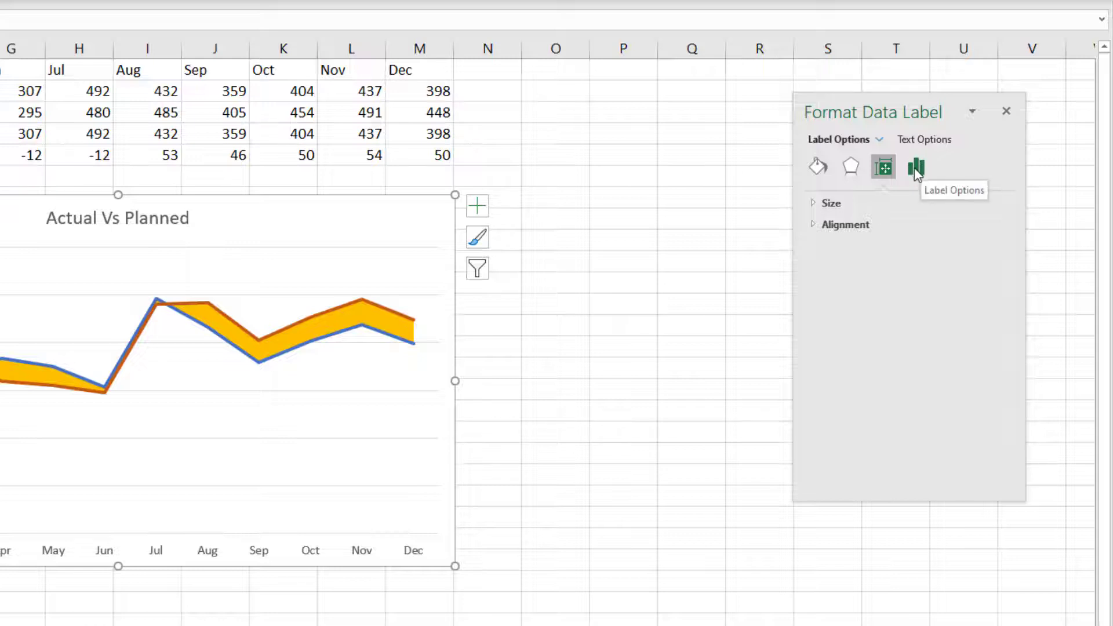
left_click(917, 169)
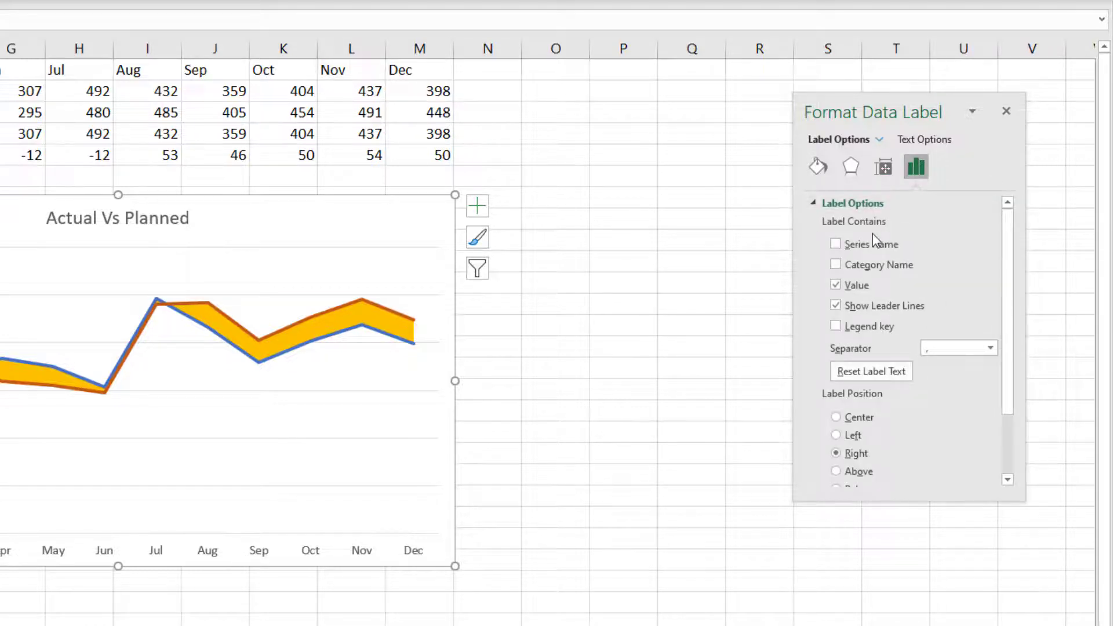
left_click(836, 245)
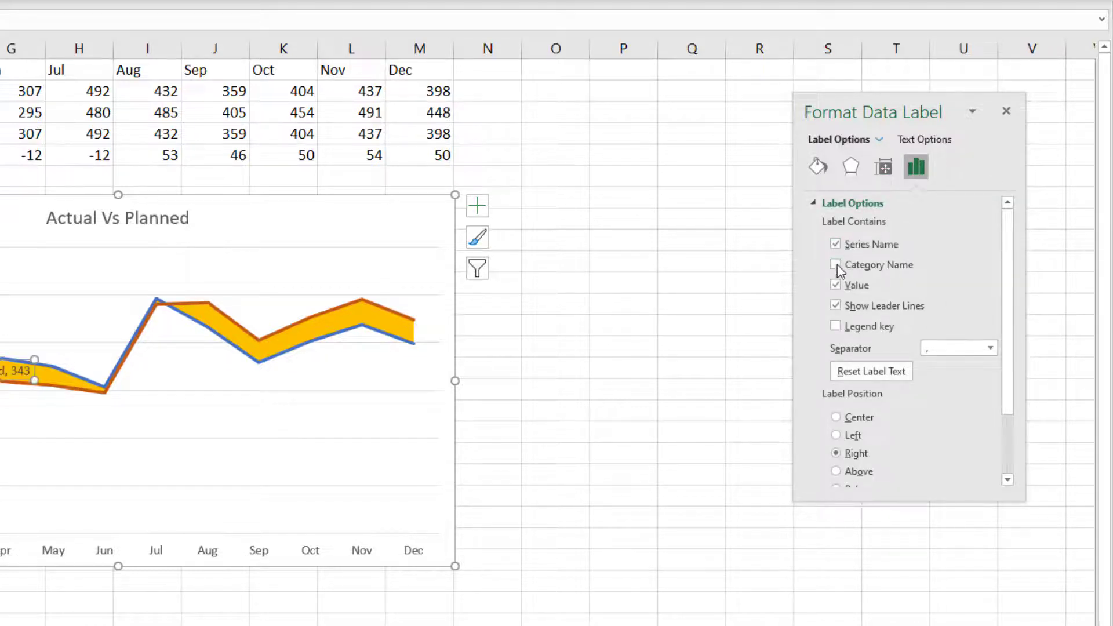
left_click(836, 308)
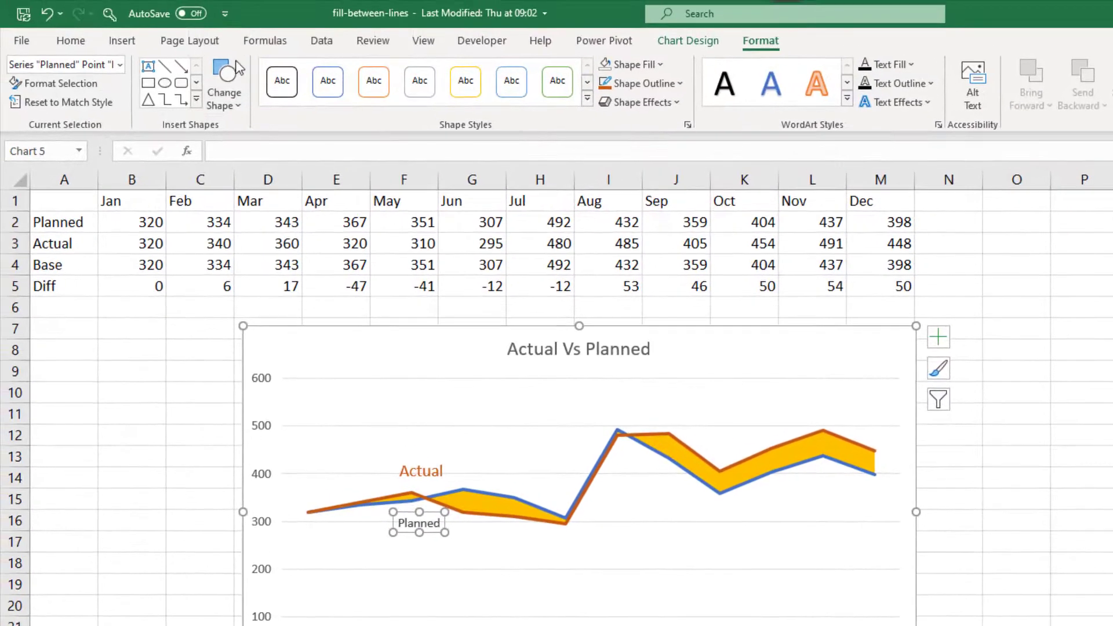
- Format the Planned label text as 12 pt blue
left_click(81, 44)
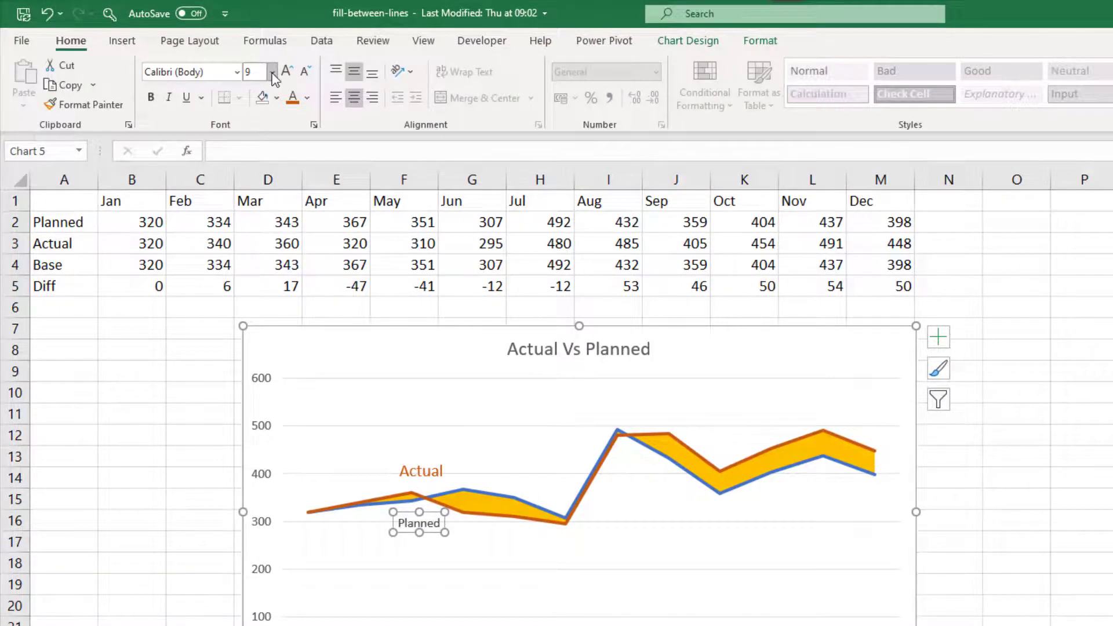
left_click(271, 72)
left_click(257, 186)
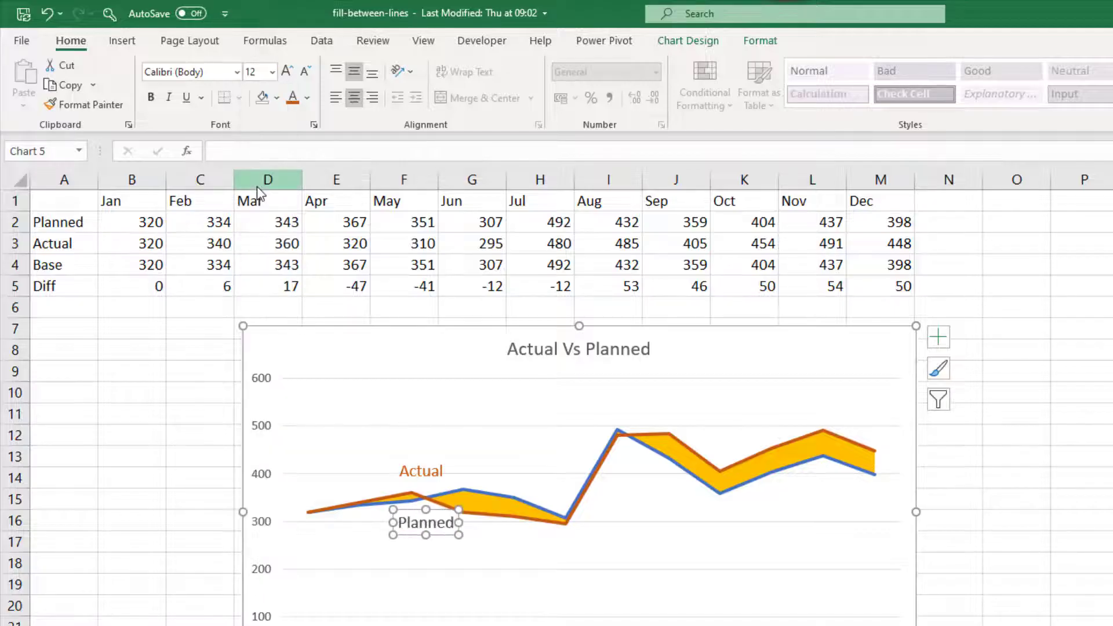
left_click(307, 100)
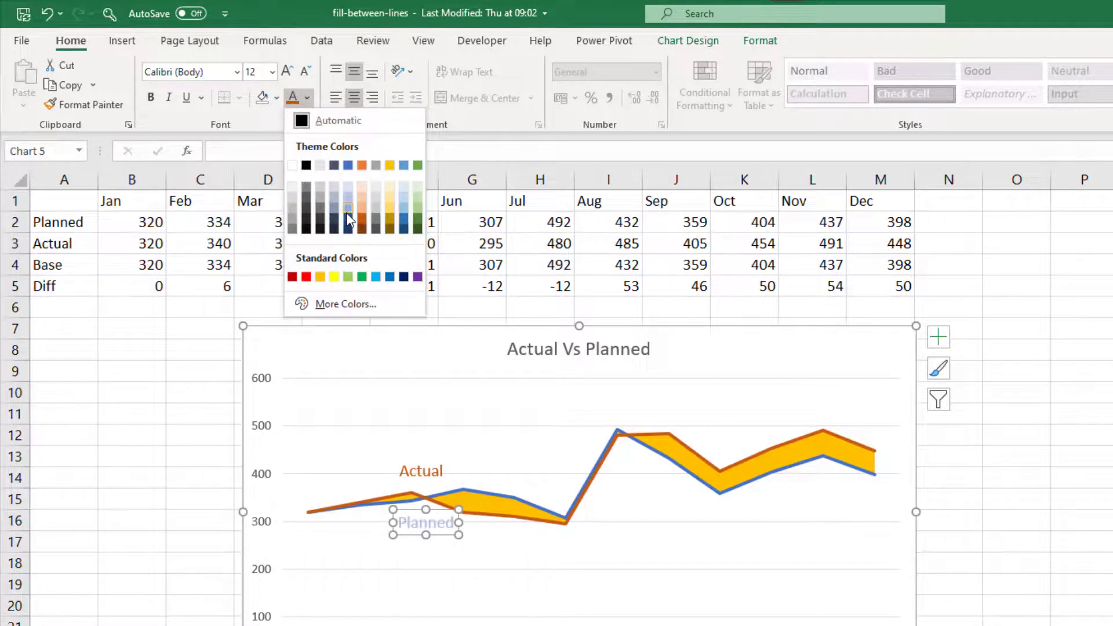
left_click(402, 219)
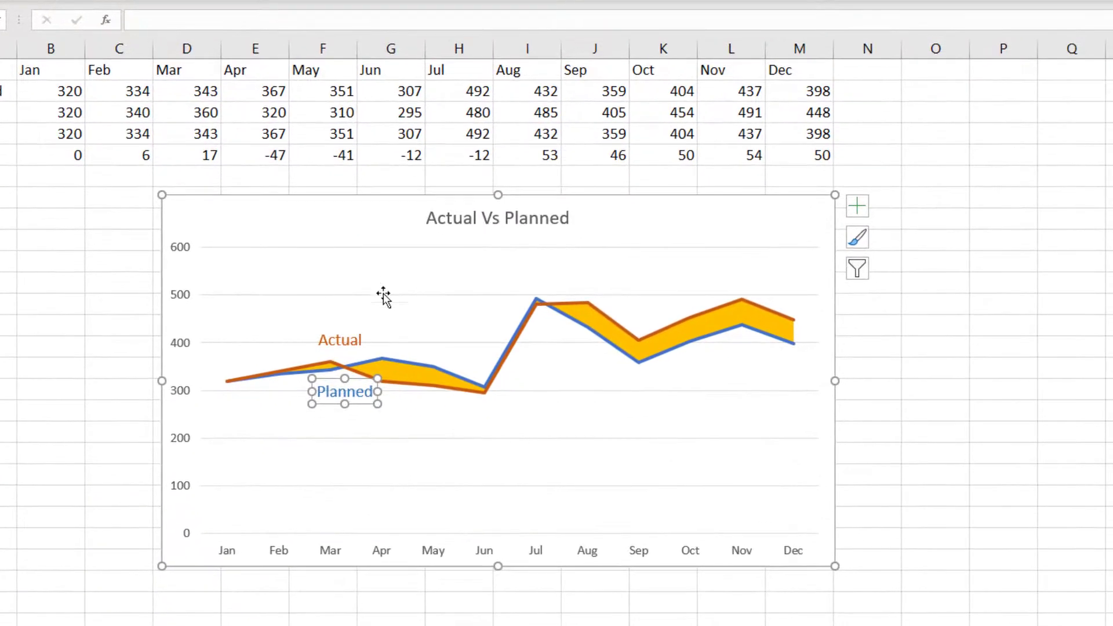
mouse_move(399, 362)
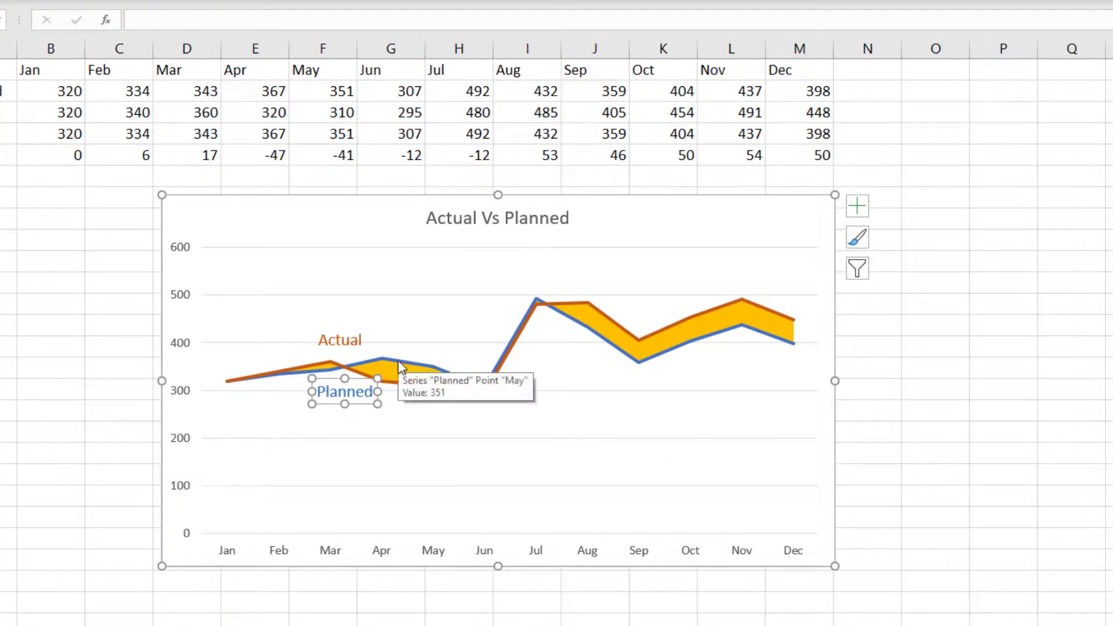
left_click(398, 362)
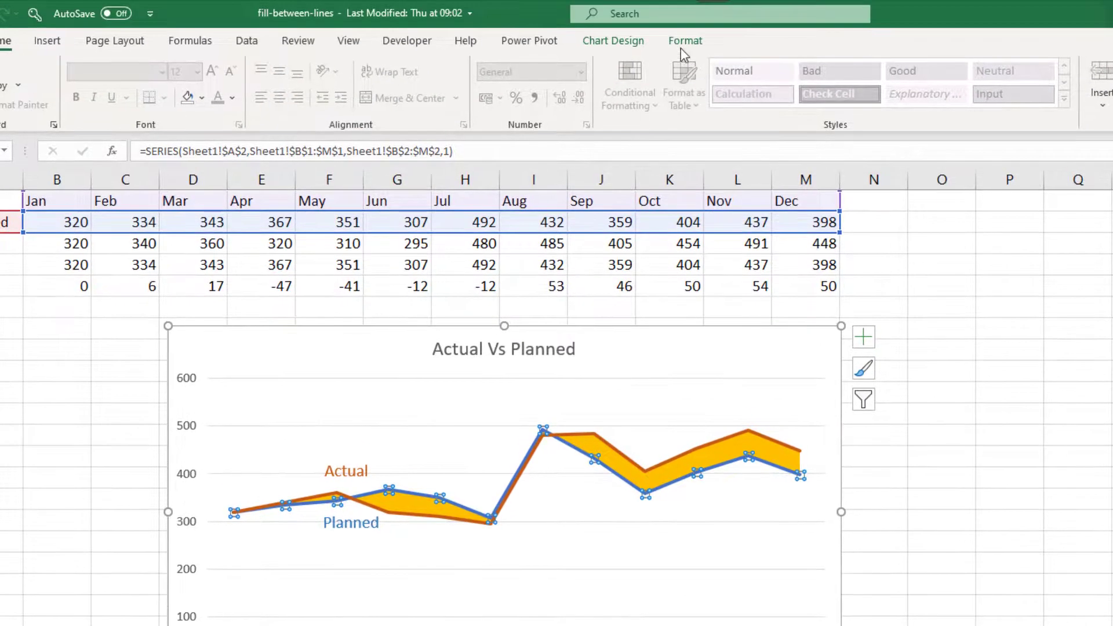
left_click(679, 18)
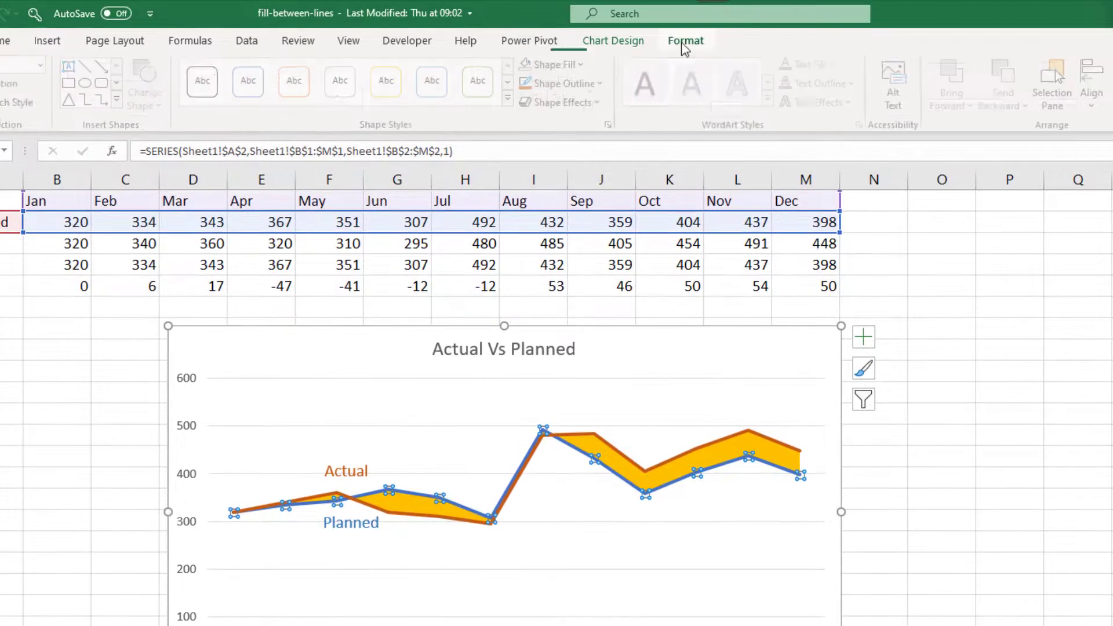
left_click(580, 83)
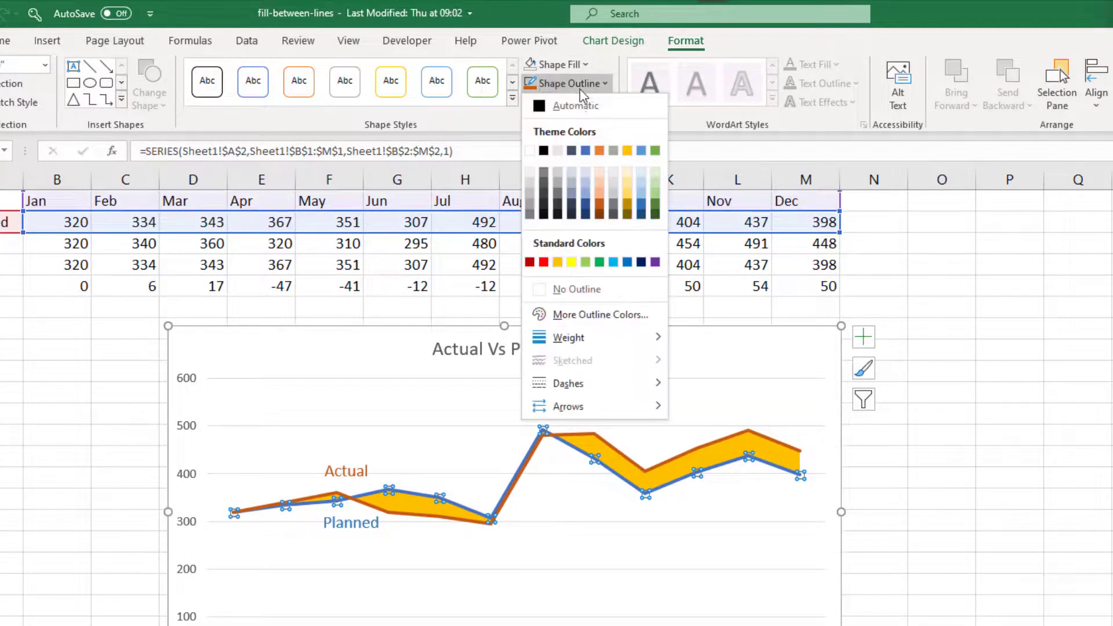
key("Escape")
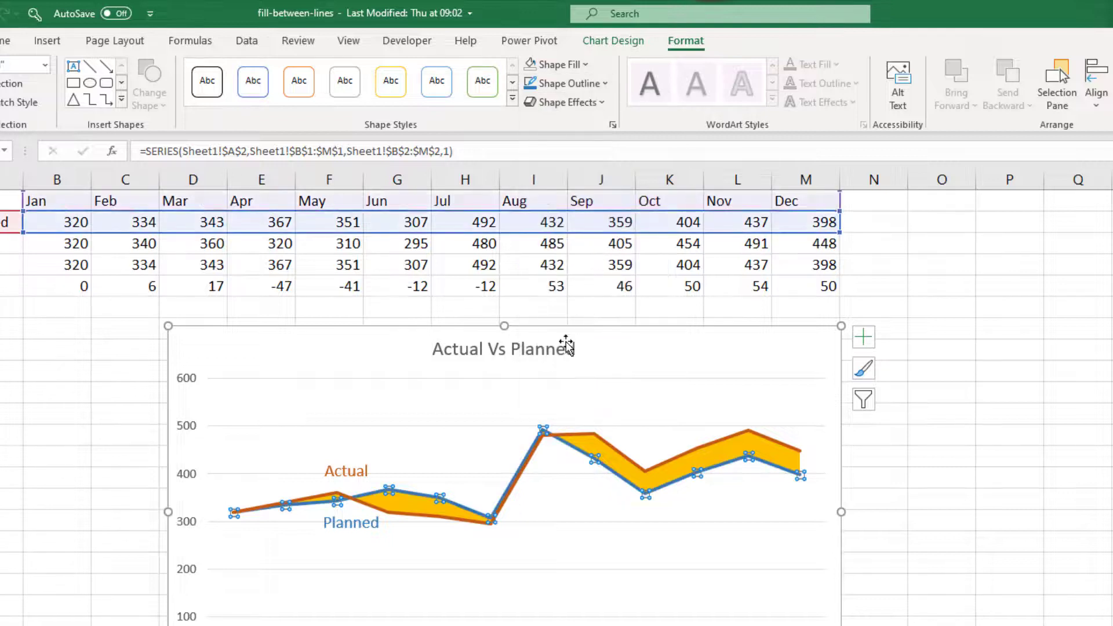
- Give the Diff band between the lines a light gold fill, then deselect it to review the chart
left_click(411, 510)
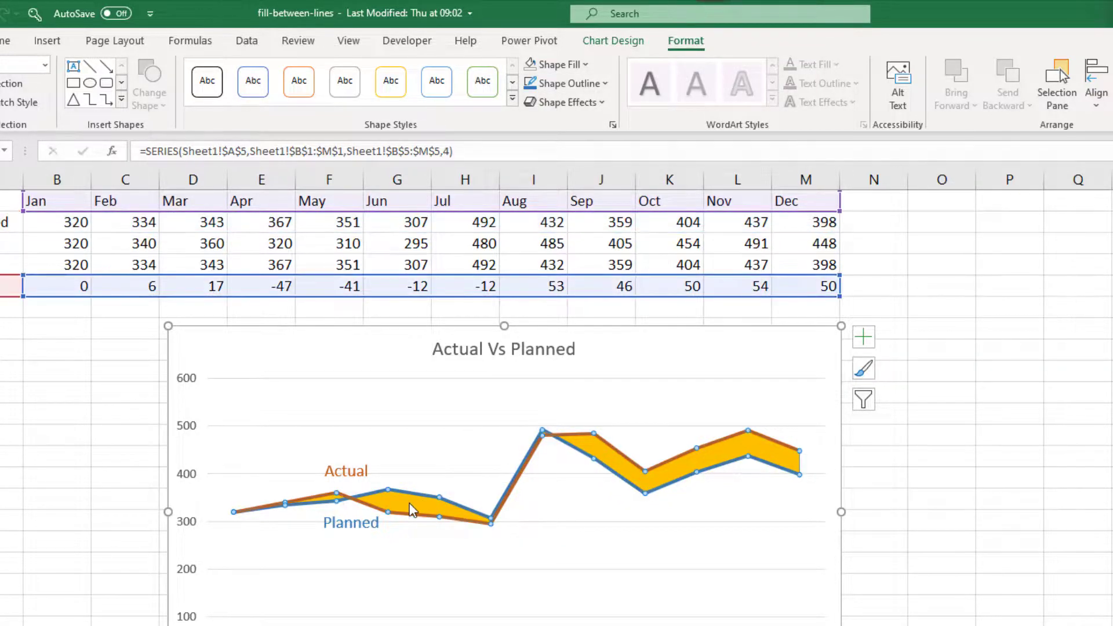
left_click(585, 65)
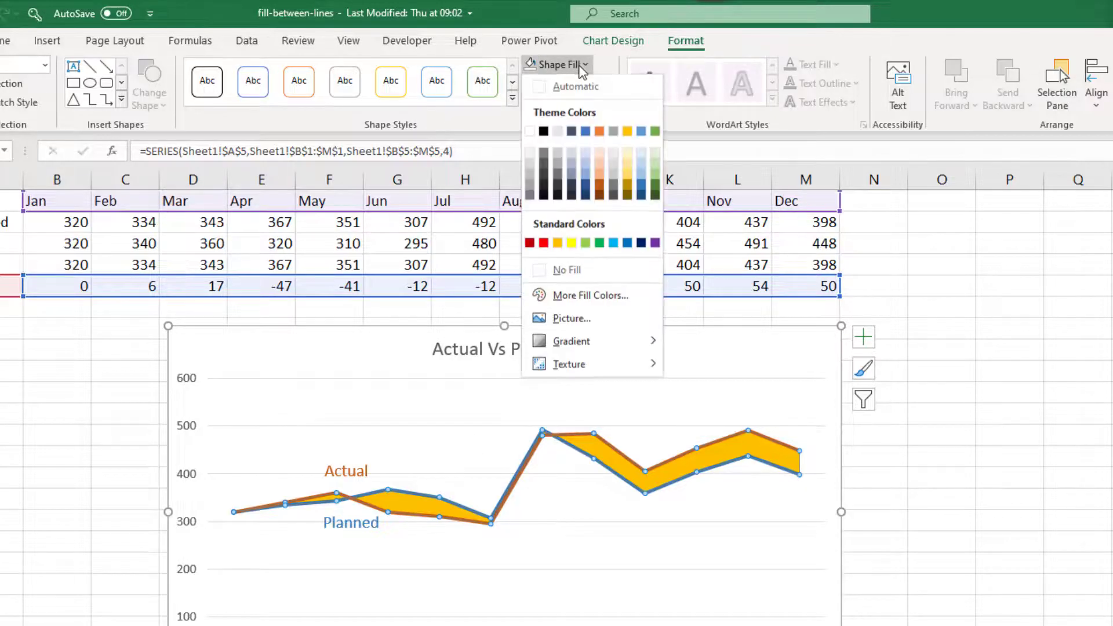
left_click(627, 166)
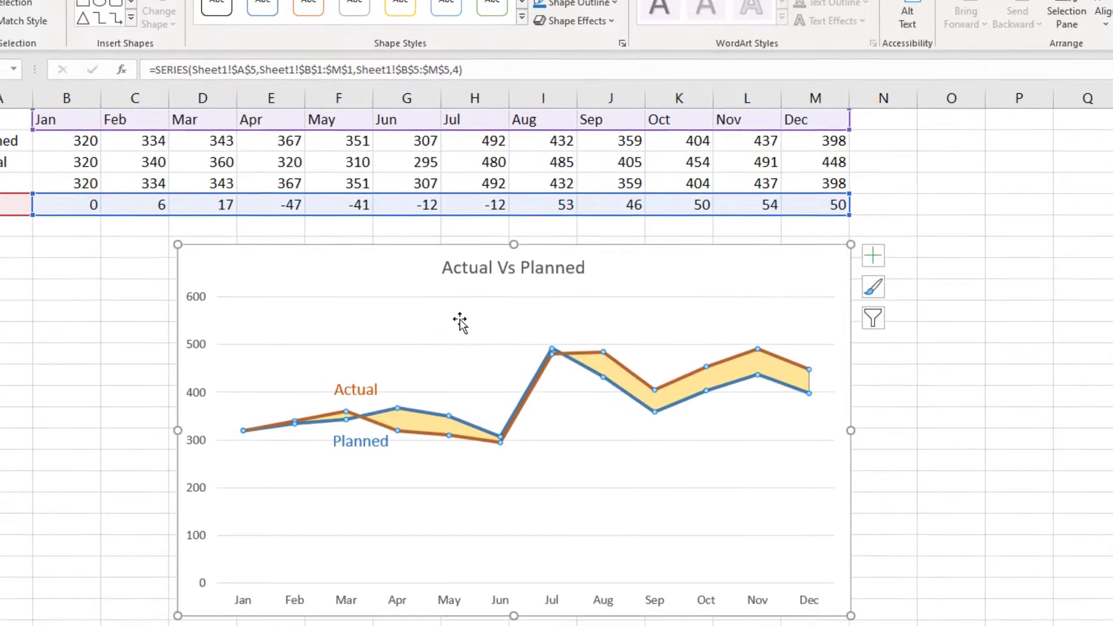
left_click(177, 619)
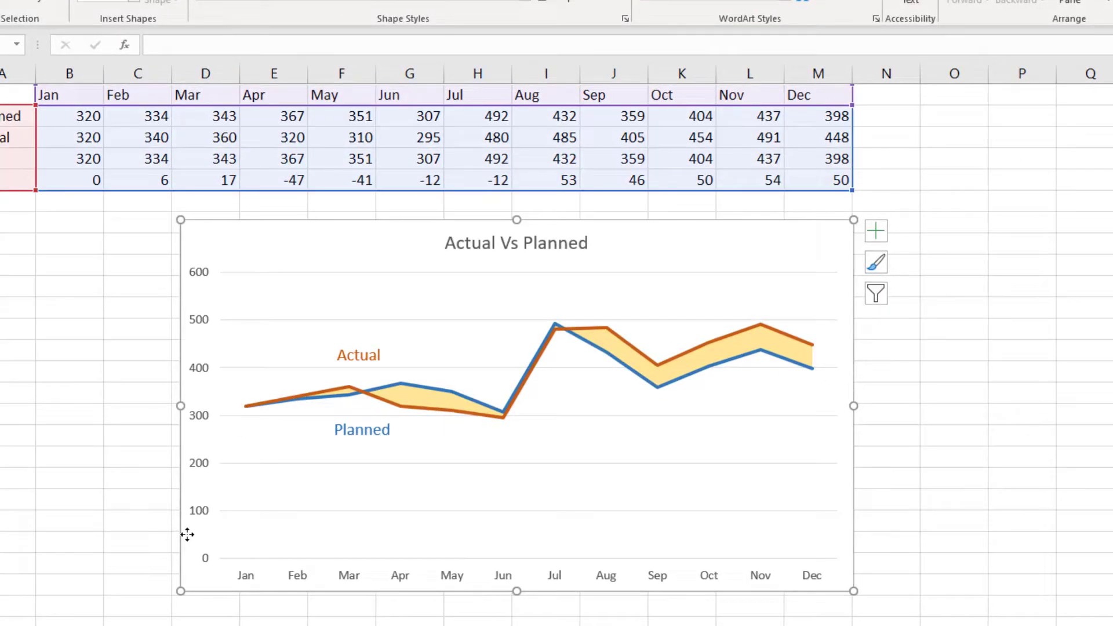